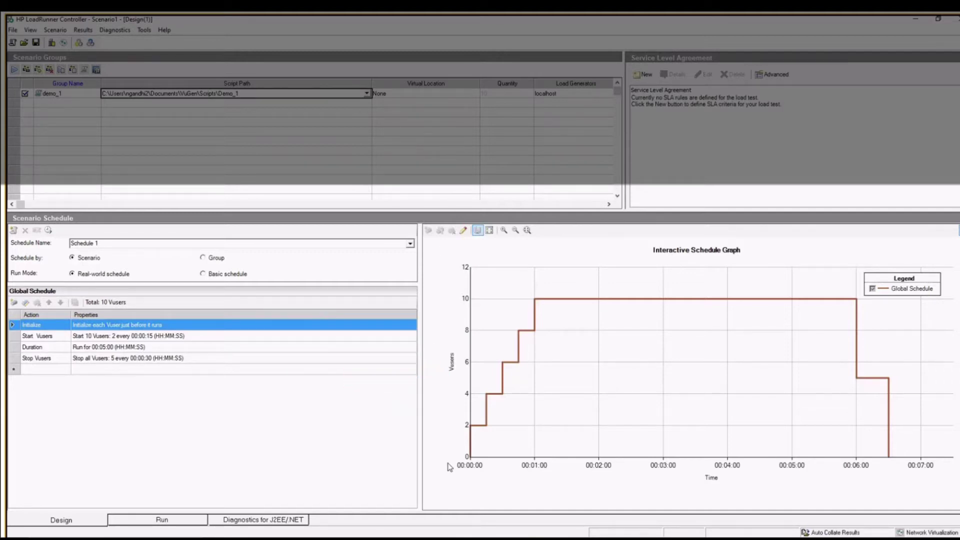
- Edit the Start Vusers action in the global schedule to start 50 Vusers, 2 every 00:00:10
click(138, 337)
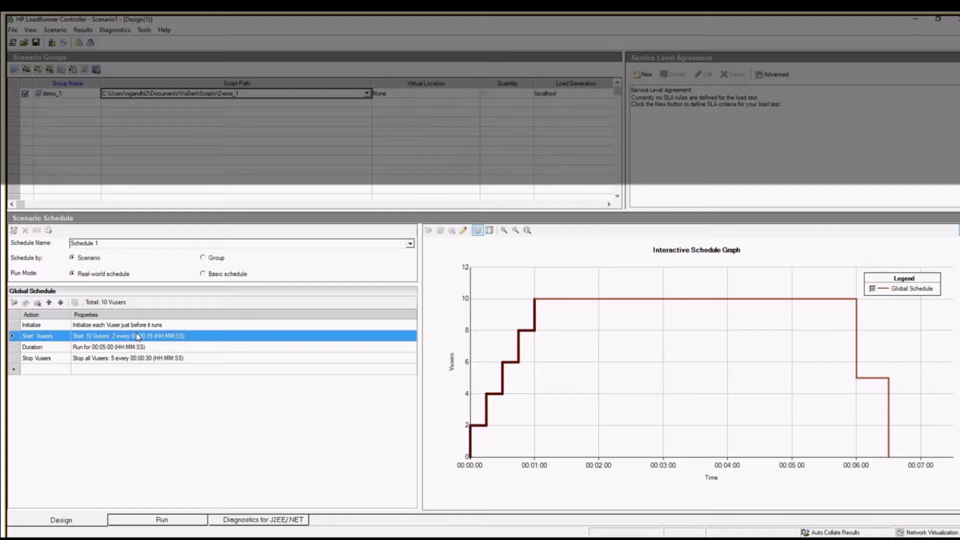
double_click(138, 337)
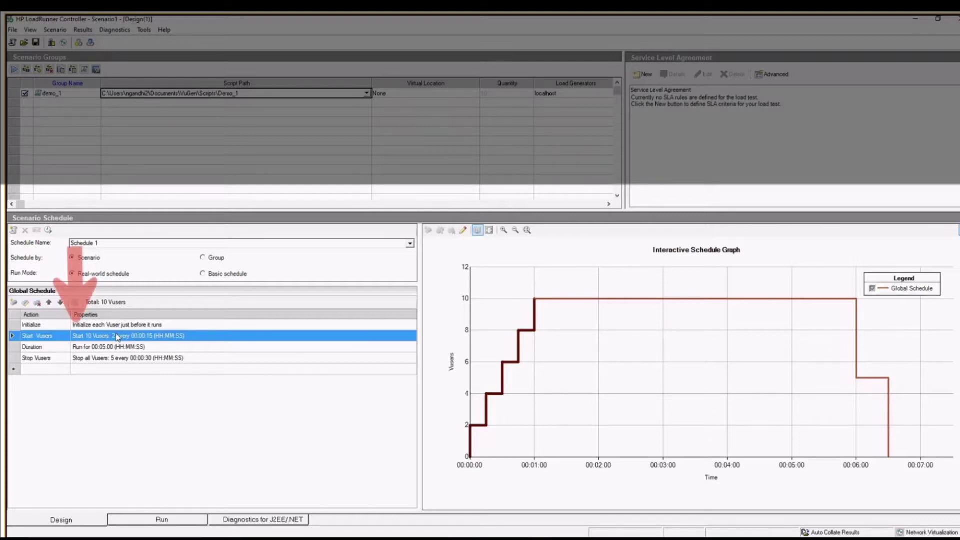
click(422, 270)
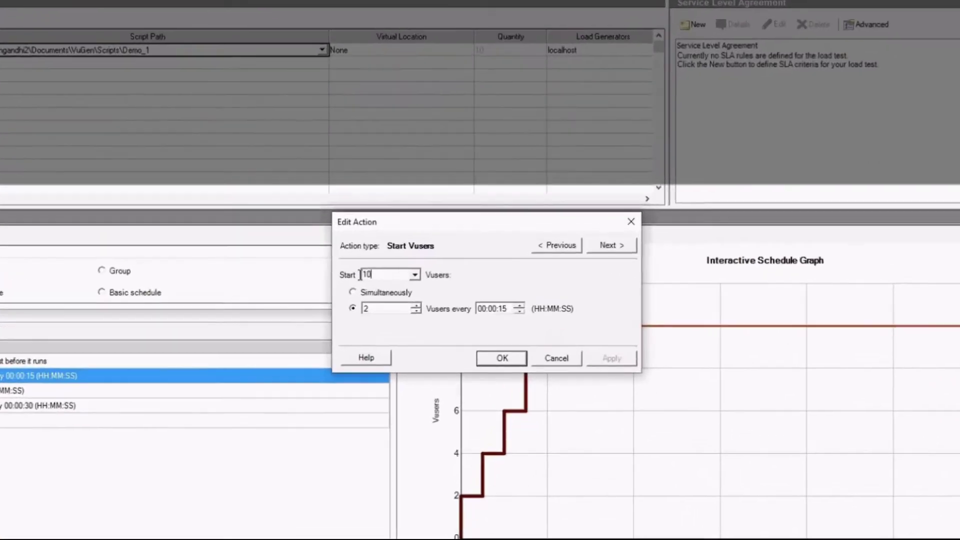
text(50)
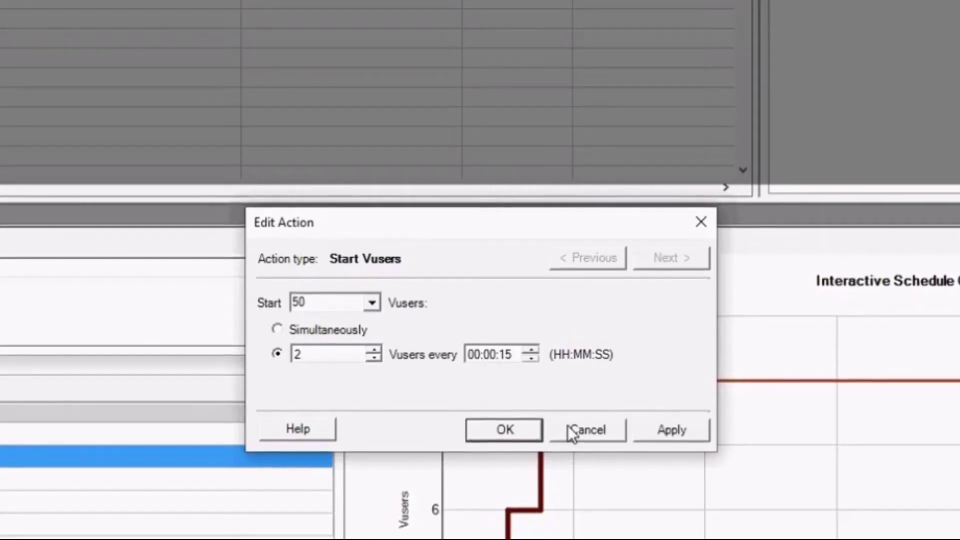
click(509, 356)
text(10)
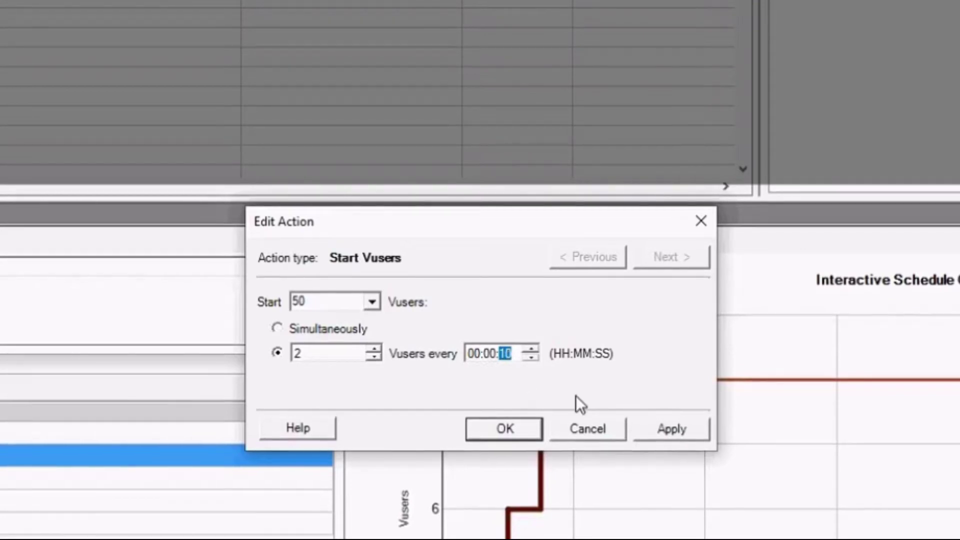
click(659, 429)
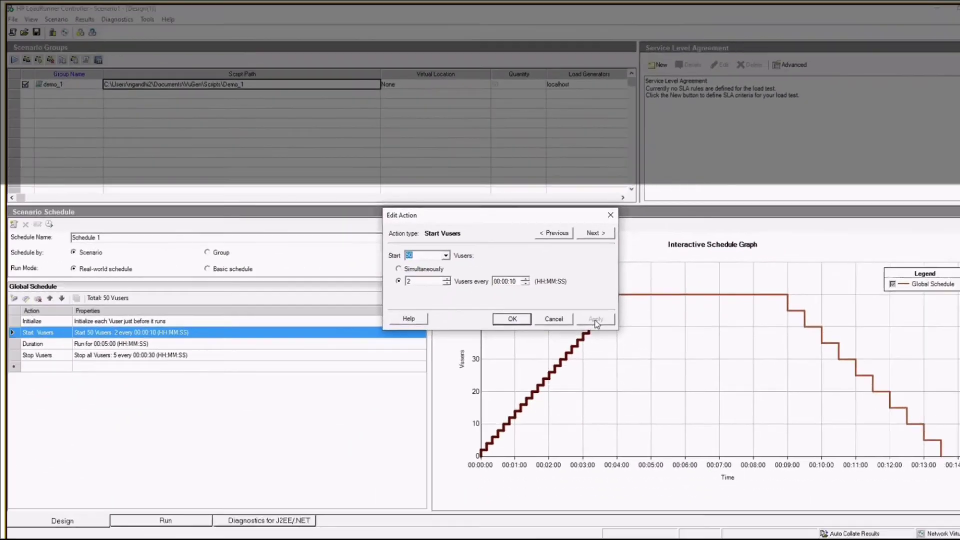
click(512, 319)
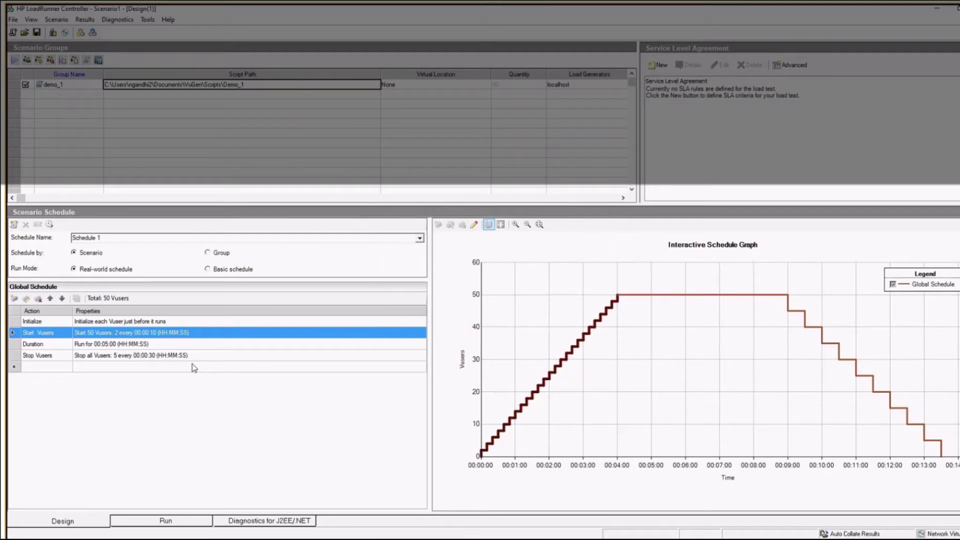
- Set the Duration action in the global schedule to run for 00:30:00
double_click(143, 345)
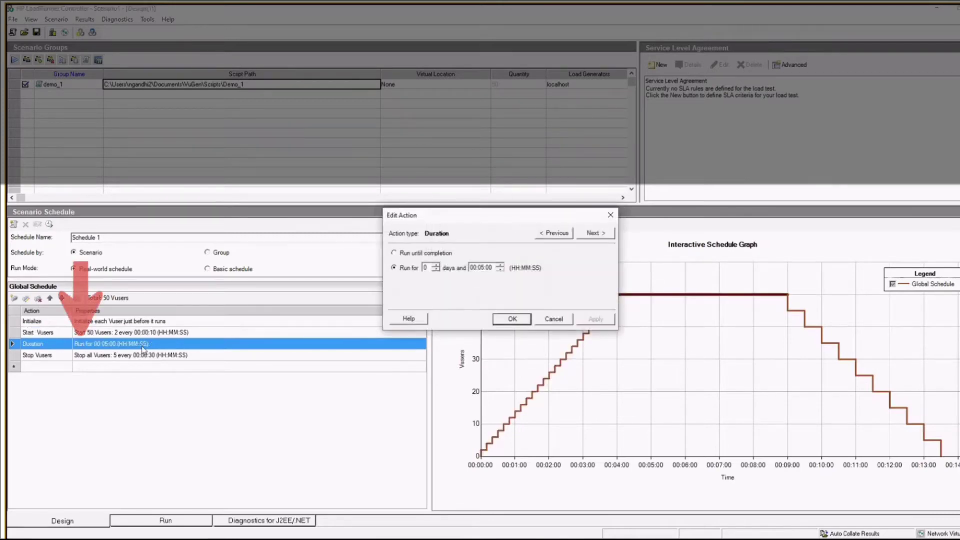
click(480, 269)
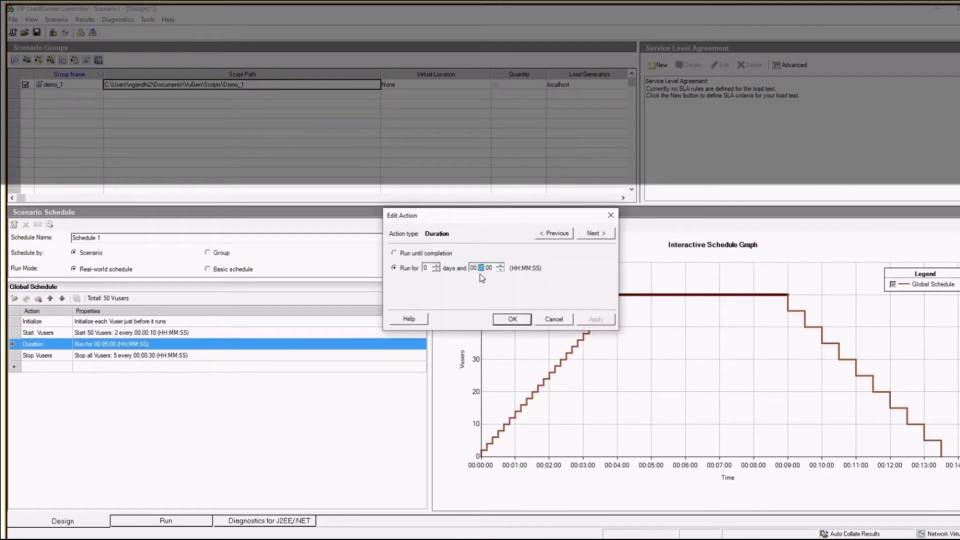
text(30)
click(598, 319)
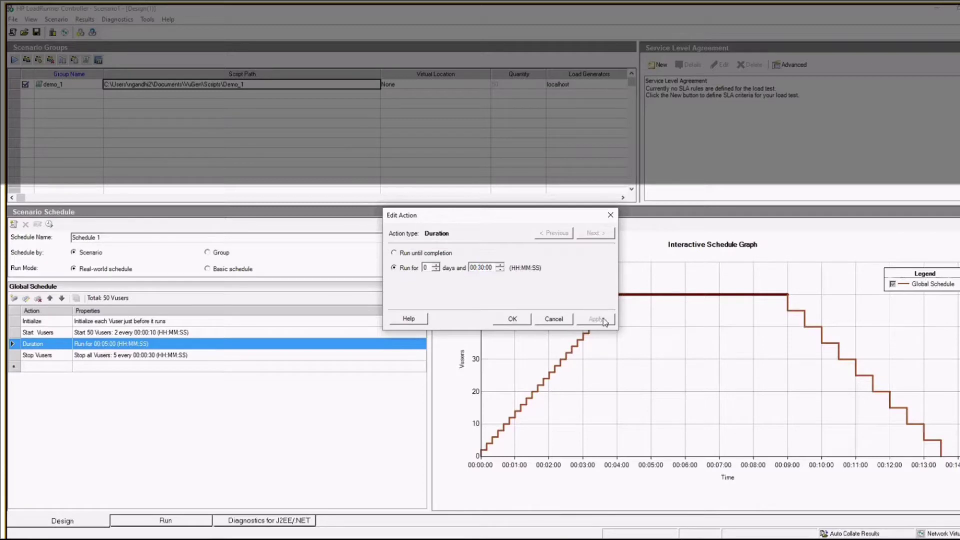
click(508, 323)
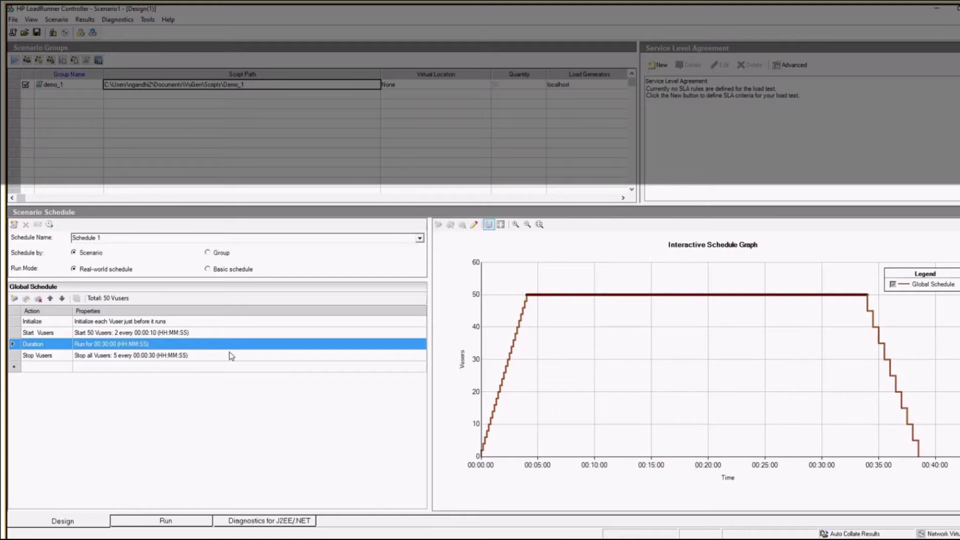
- Review the Stop Vusers action on the schedule graph and the settings of the Duration action
click(173, 356)
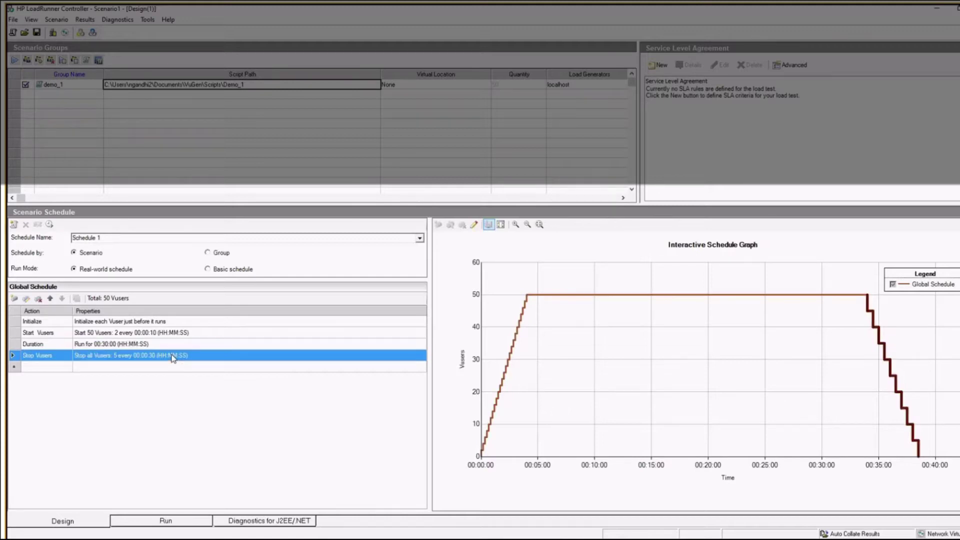
double_click(101, 349)
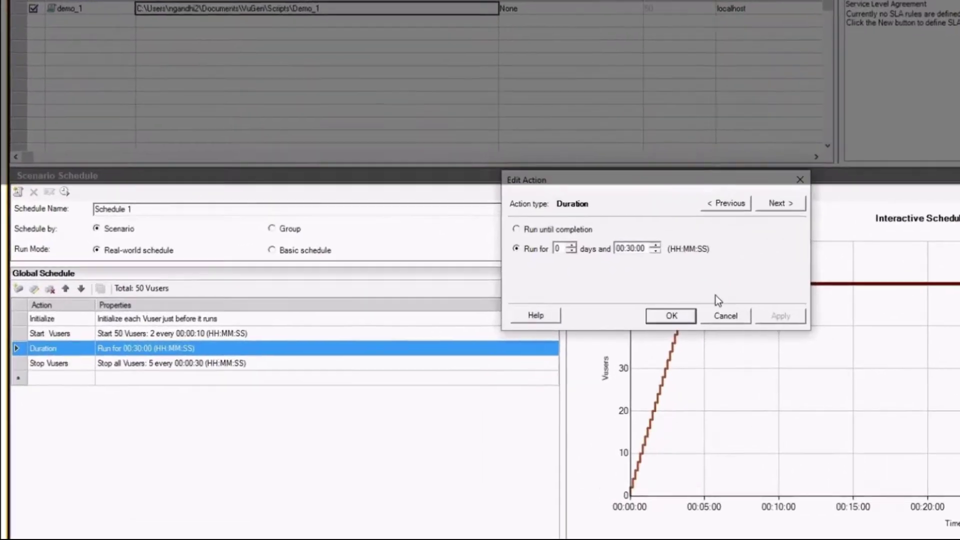
click(512, 319)
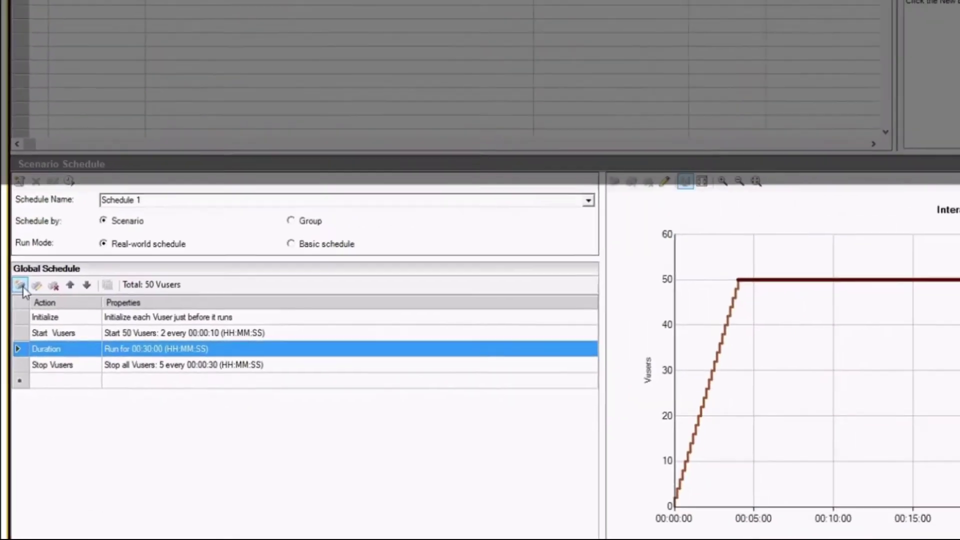
- Add a Start Vusers action after the Duration action that starts 200 Vusers, 10 every 00:15:00
click(31, 267)
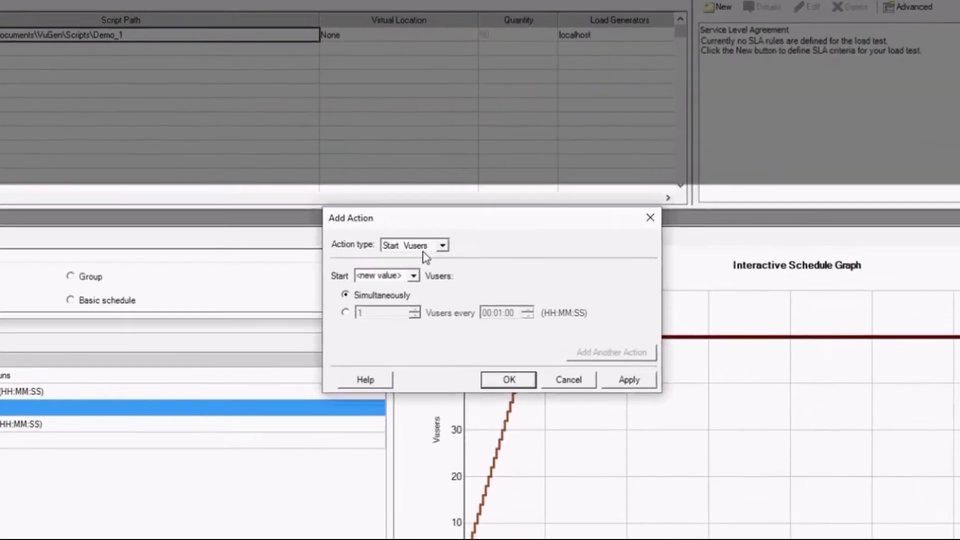
click(442, 246)
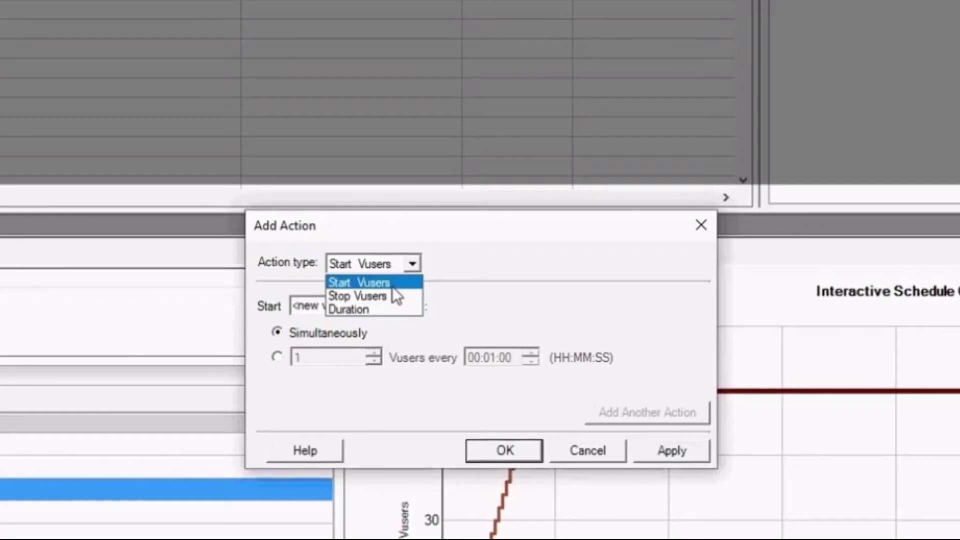
click(392, 283)
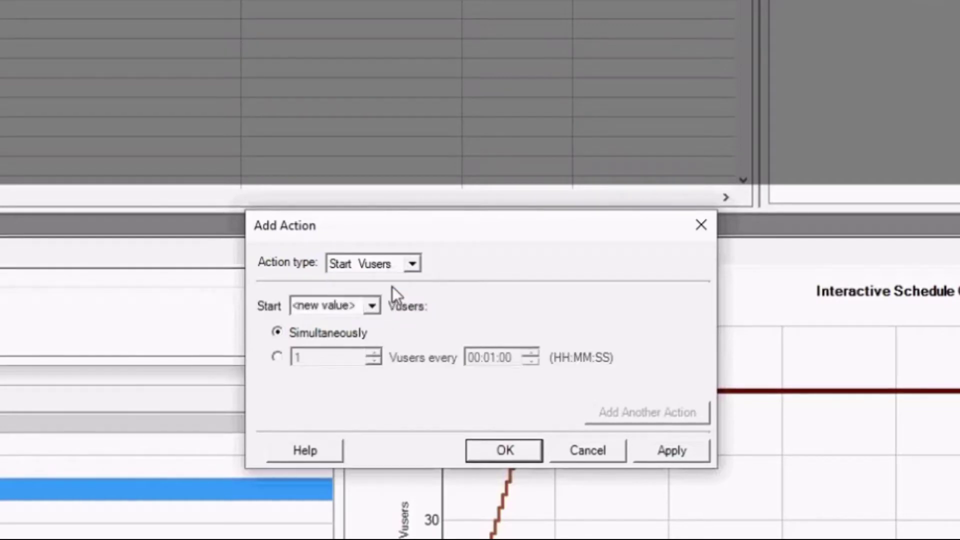
click(278, 357)
click(344, 306)
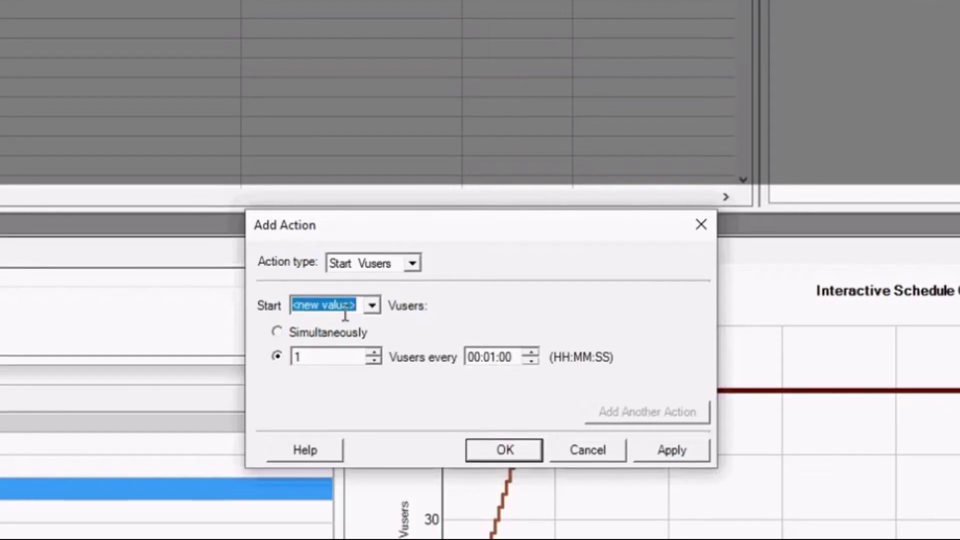
text(200)
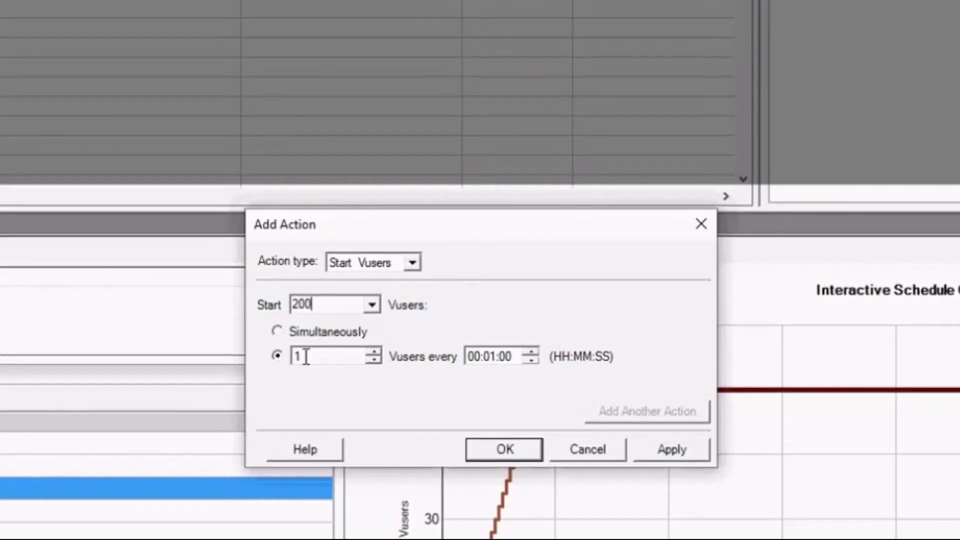
drag(305, 356, 278, 367)
text(0)
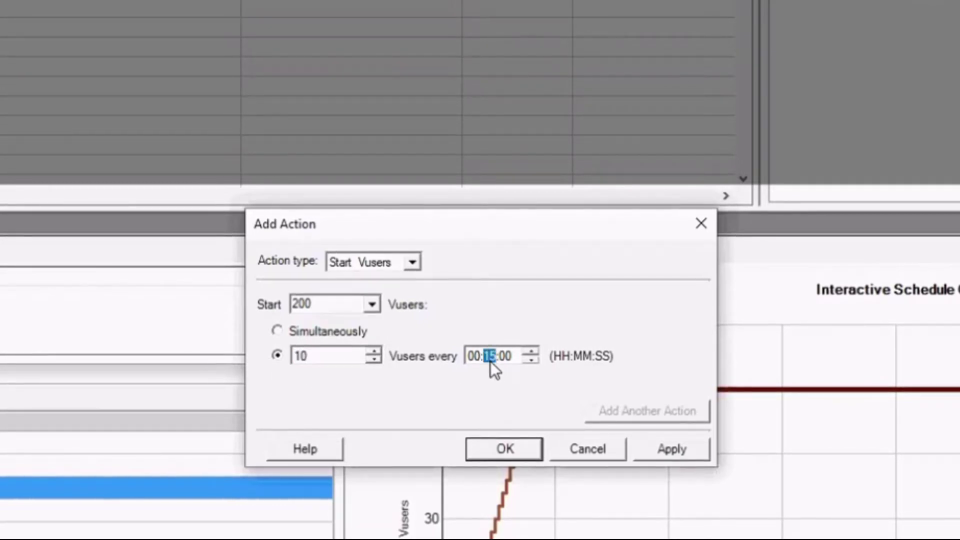
click(688, 457)
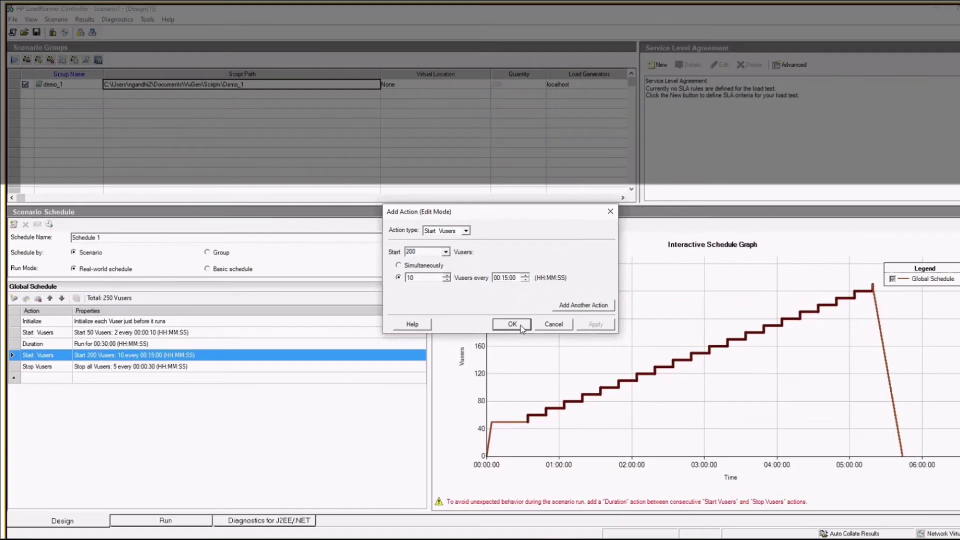
click(513, 325)
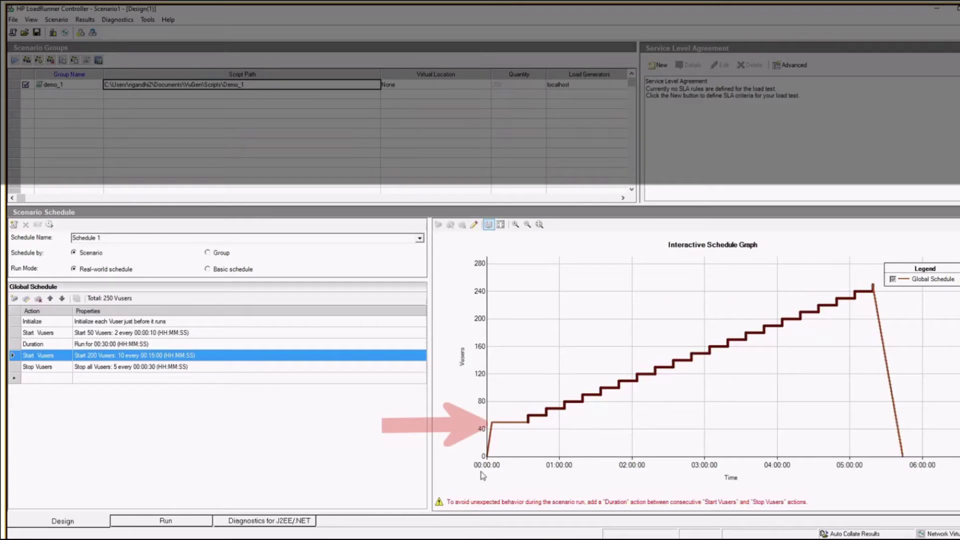
- Change the Stop Vusers action so that all Vusers stop simultaneously
mouse_move(494, 428)
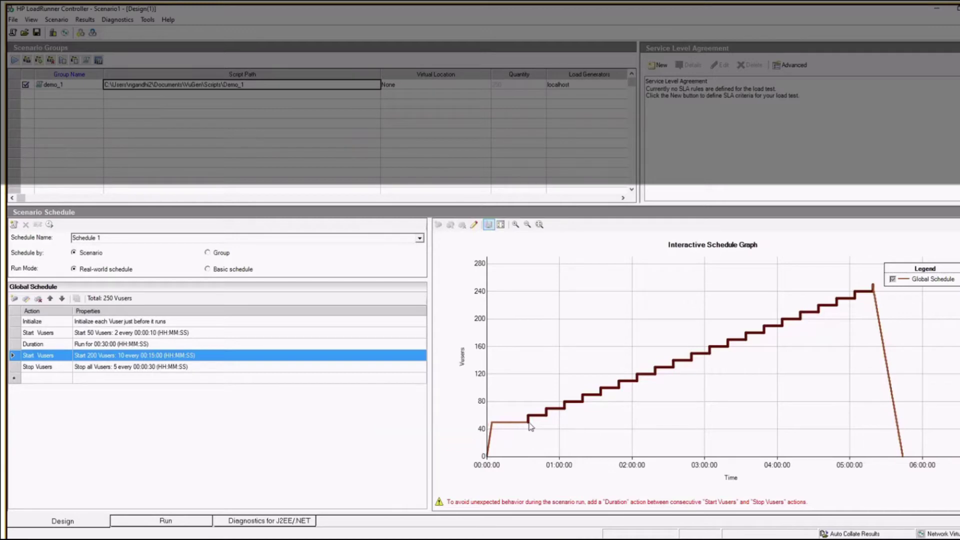
mouse_move(530, 421)
mouse_move(564, 413)
mouse_move(620, 395)
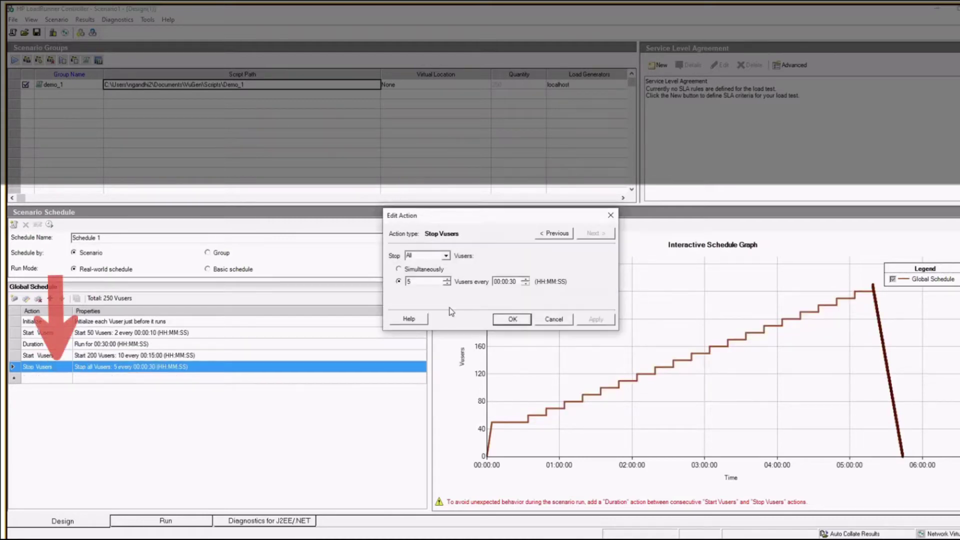
click(415, 270)
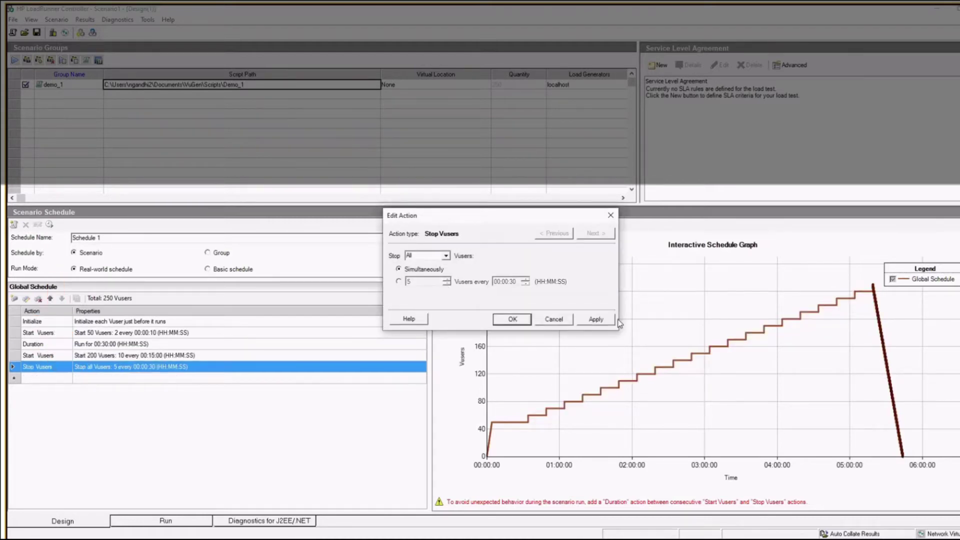
click(512, 319)
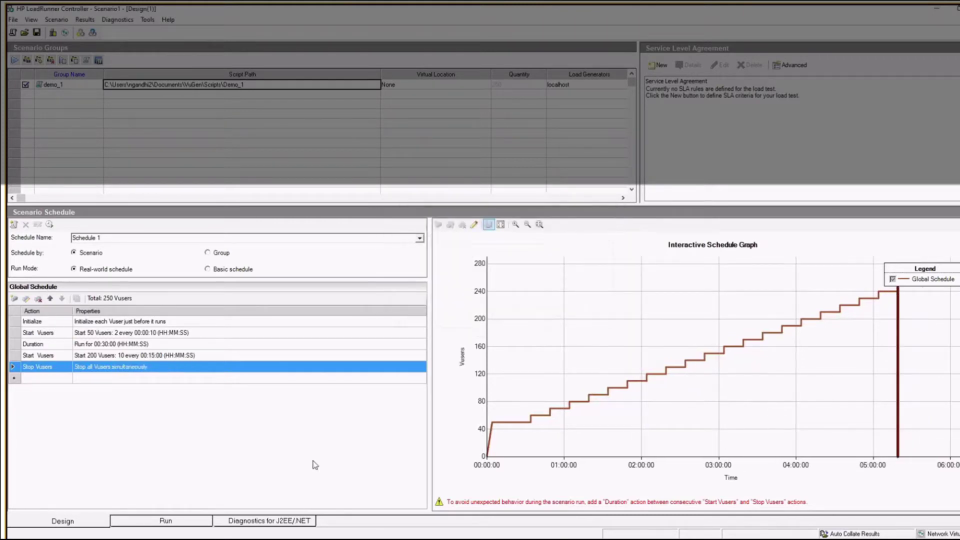
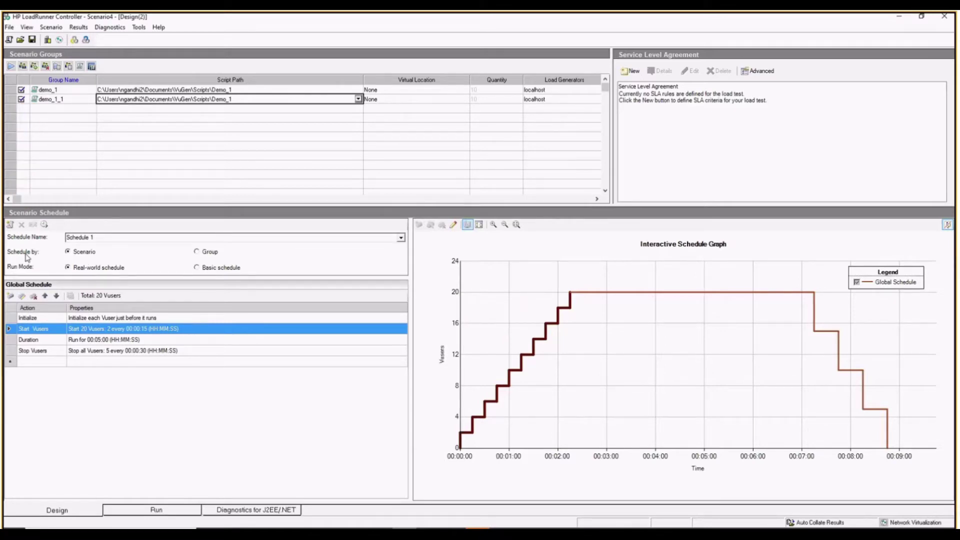
- Schedule the scenario by group and compare the schedules of demo_1 and demo_1_1, ending with demo_1 selected
click(207, 253)
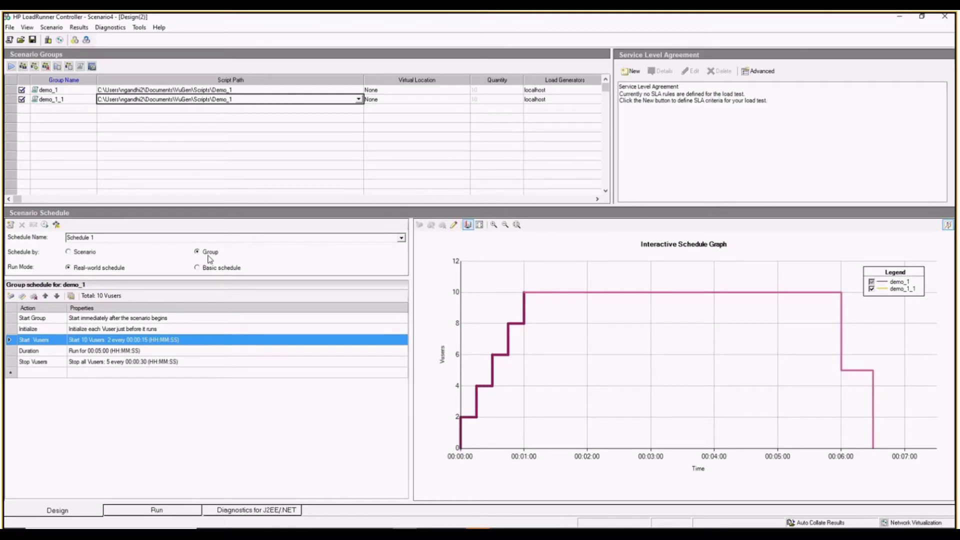
click(262, 90)
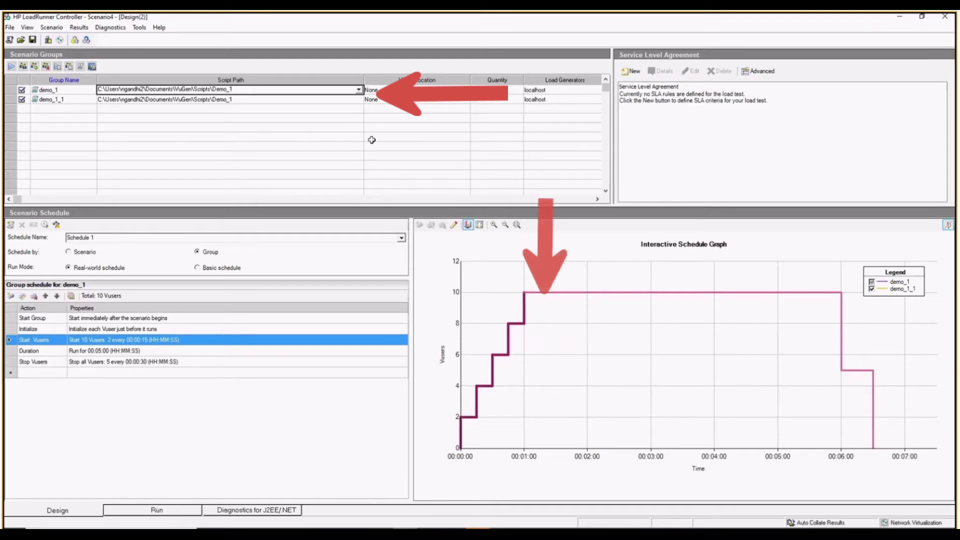
click(333, 102)
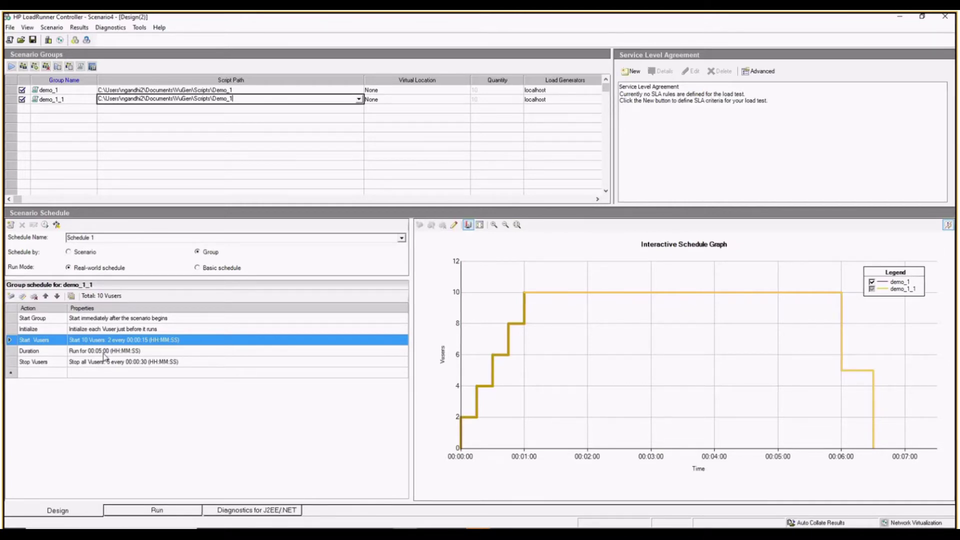
click(247, 88)
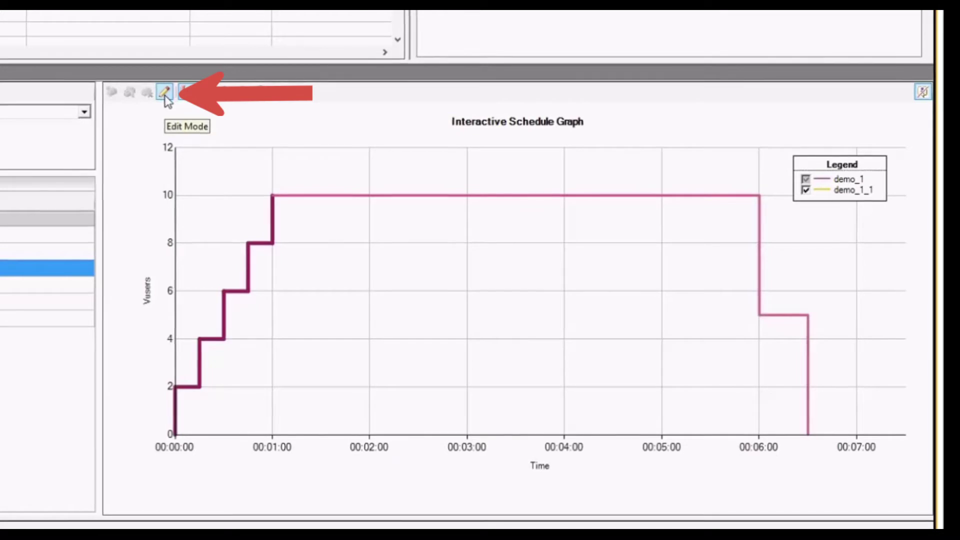
- In the interactive graph's edit mode, reshape demo_1's schedule to reach 50 Vusers at 00:02:00 and hold them until 00:11:00
click(165, 96)
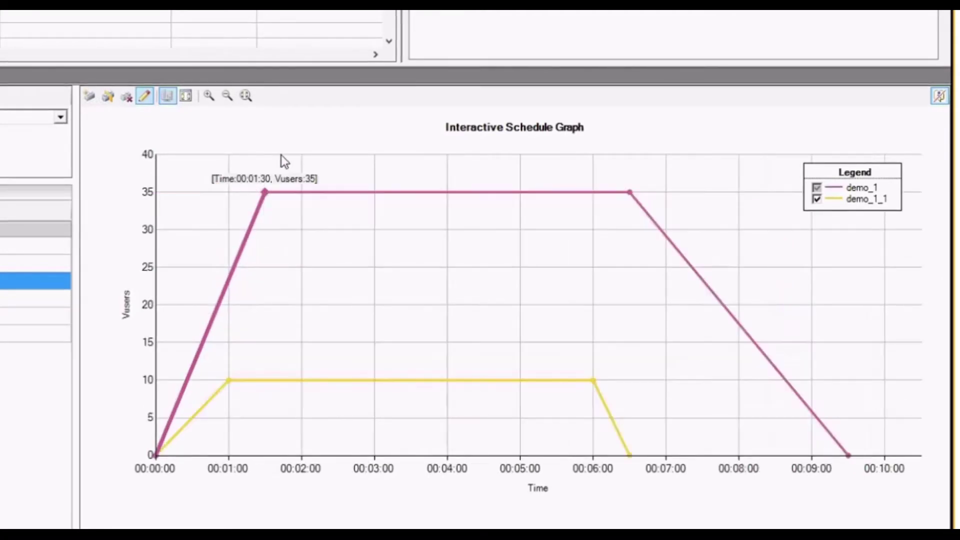
drag(281, 154, 242, 300)
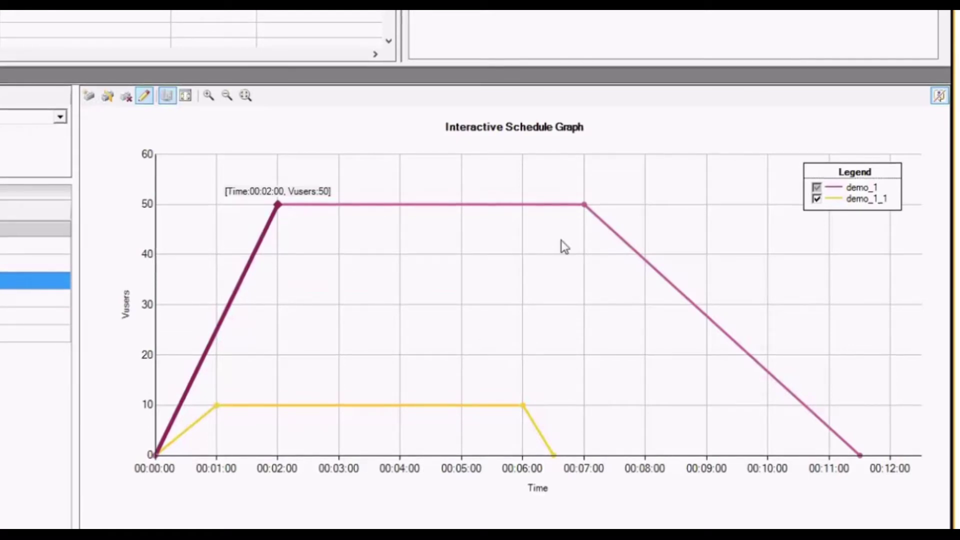
mouse_move(586, 208)
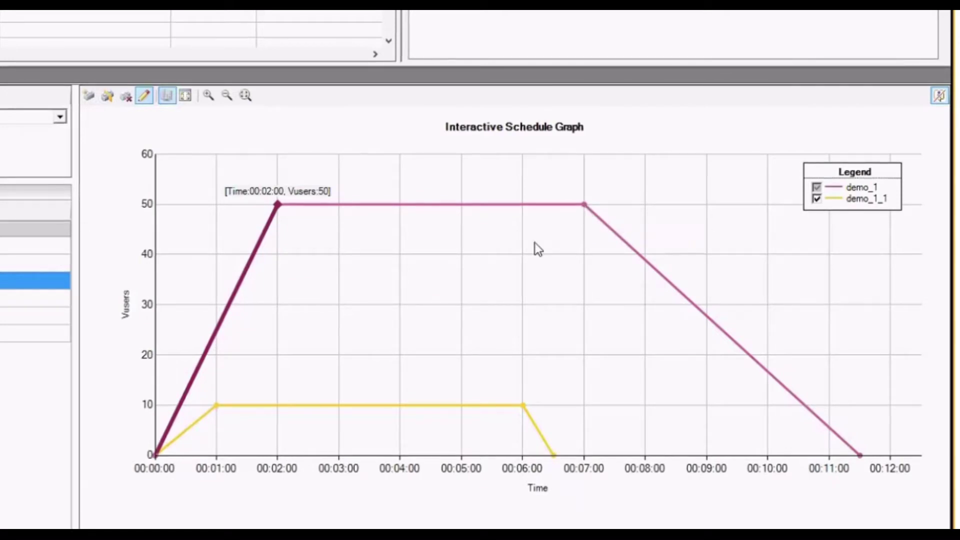
drag(584, 208, 661, 216)
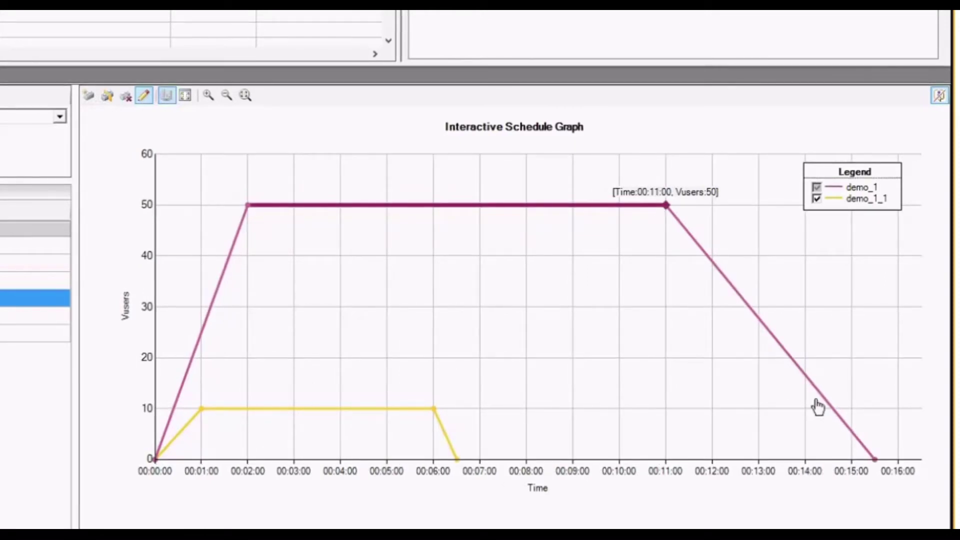
- Move the end of demo_1's ramp-down in the schedule graph to 00:13:00
drag(875, 459, 769, 468)
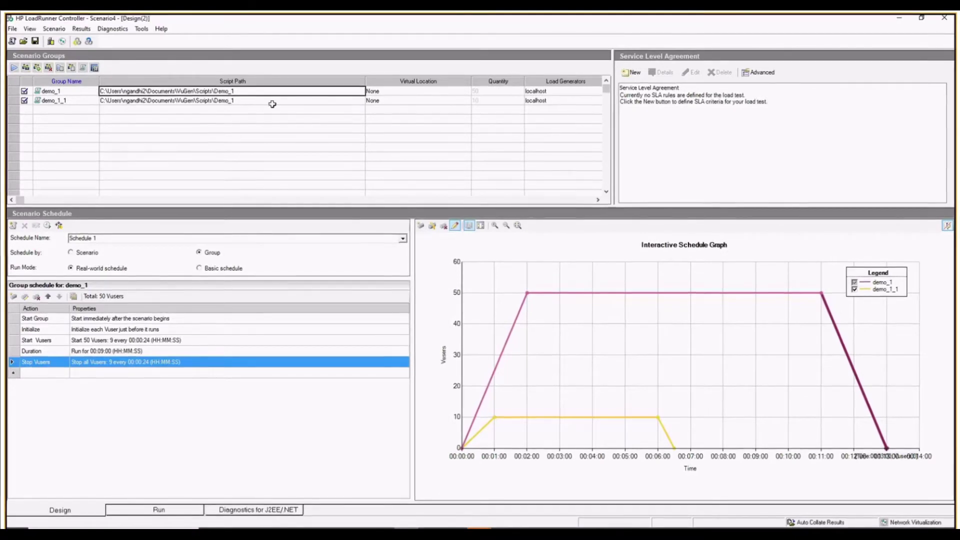
- Reshape demo_1_1's schedule to reach 60 Vusers at 00:02:00, hold them until 00:11:00 and ramp down by 00:14:00
click(273, 102)
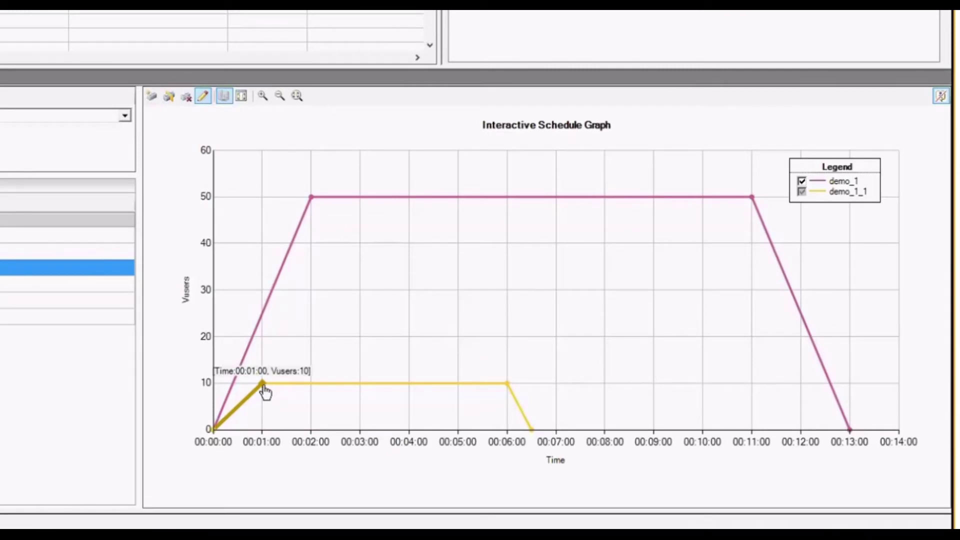
drag(265, 392, 311, 229)
drag(556, 193, 619, 195)
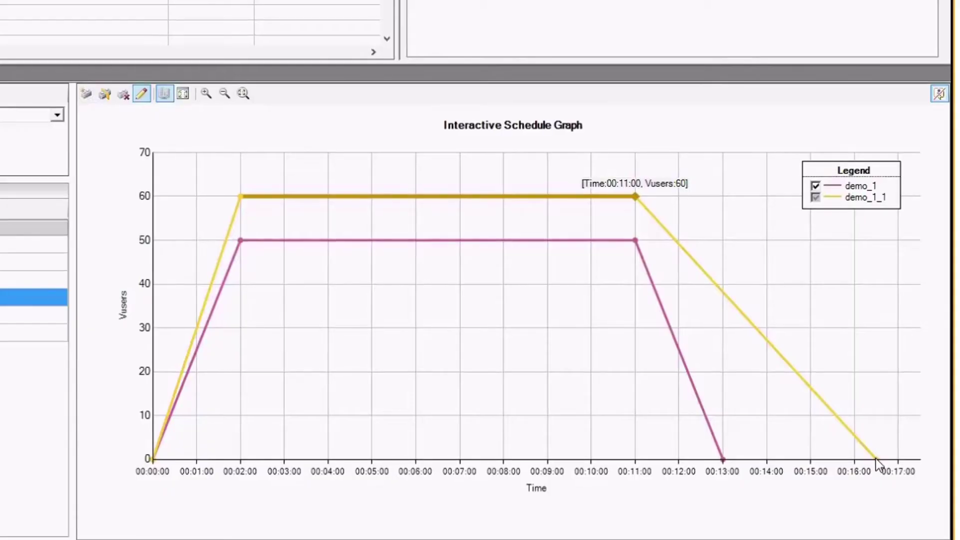
drag(908, 442, 843, 441)
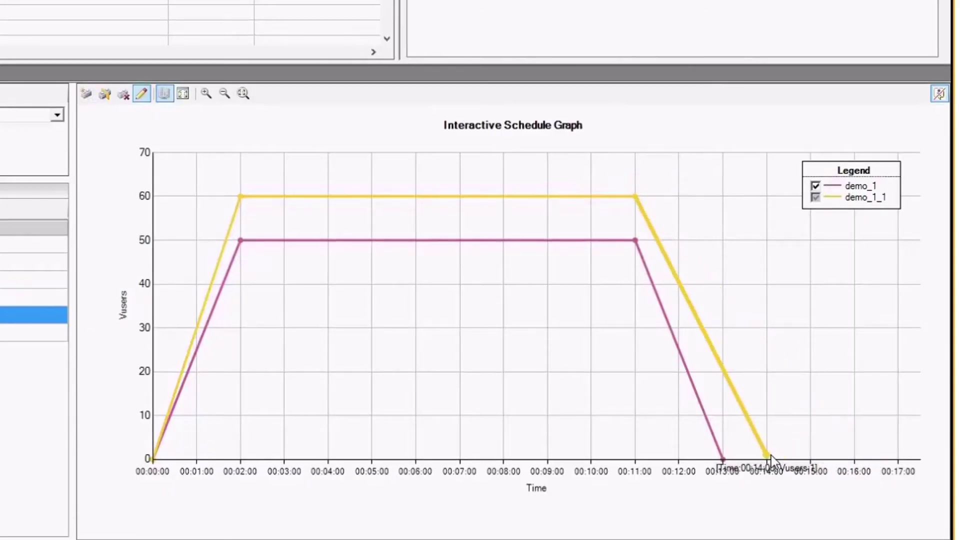
double_click(771, 456)
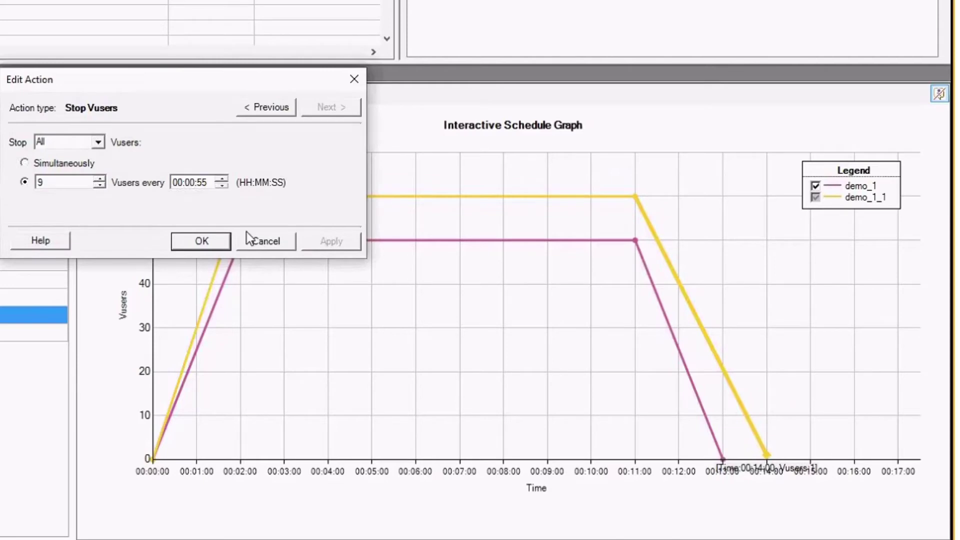
click(214, 242)
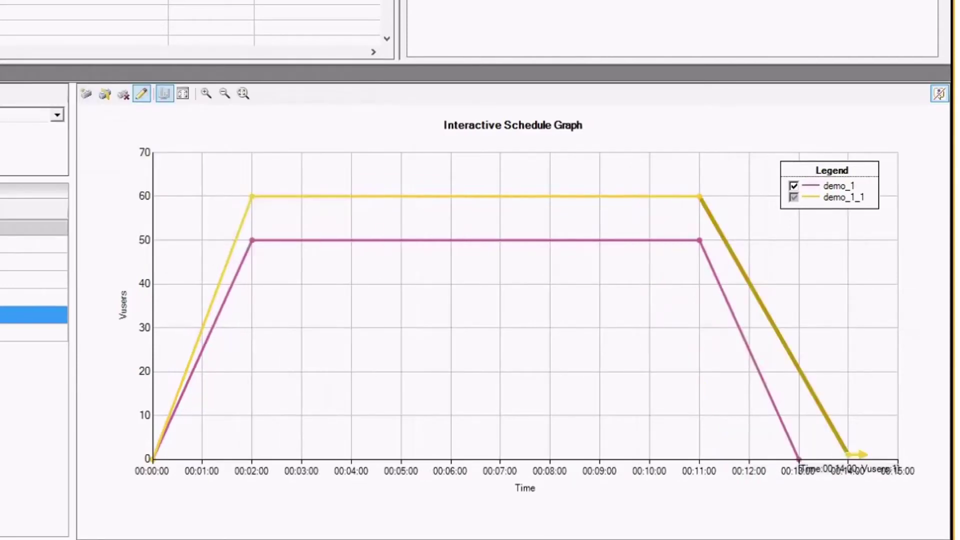
- Split demo_1_1's 60-Vuser Duration action three times, at 00:06:30, 00:04:15 and 00:03:08
click(383, 198)
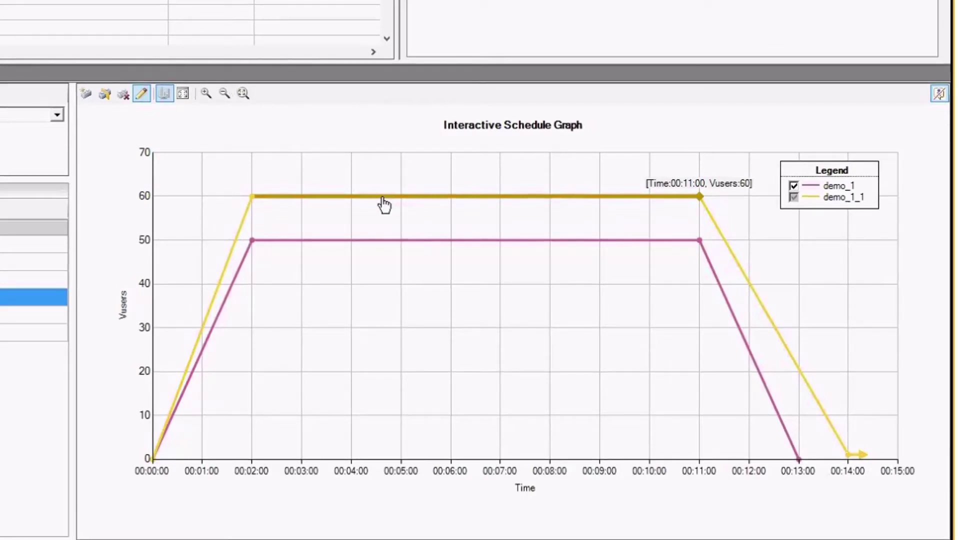
mouse_move(353, 205)
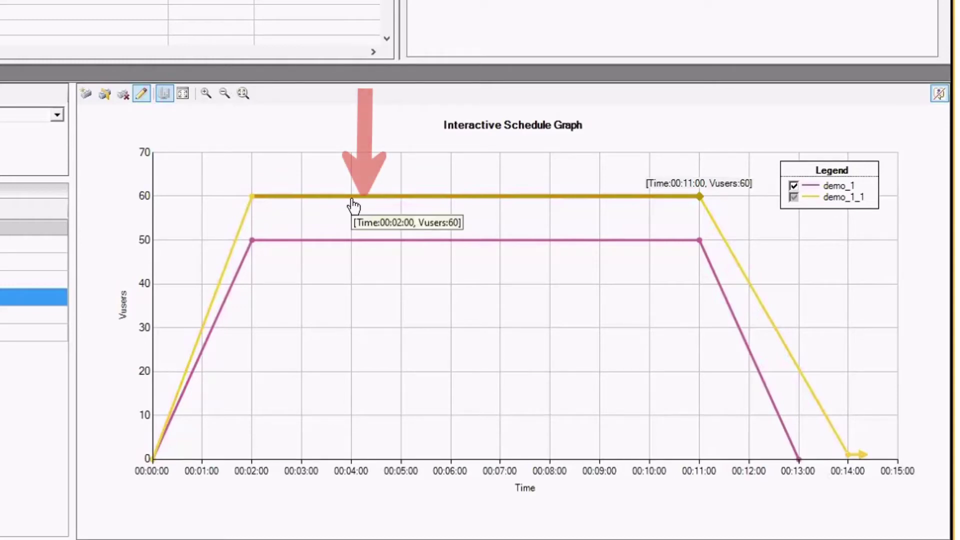
click(110, 100)
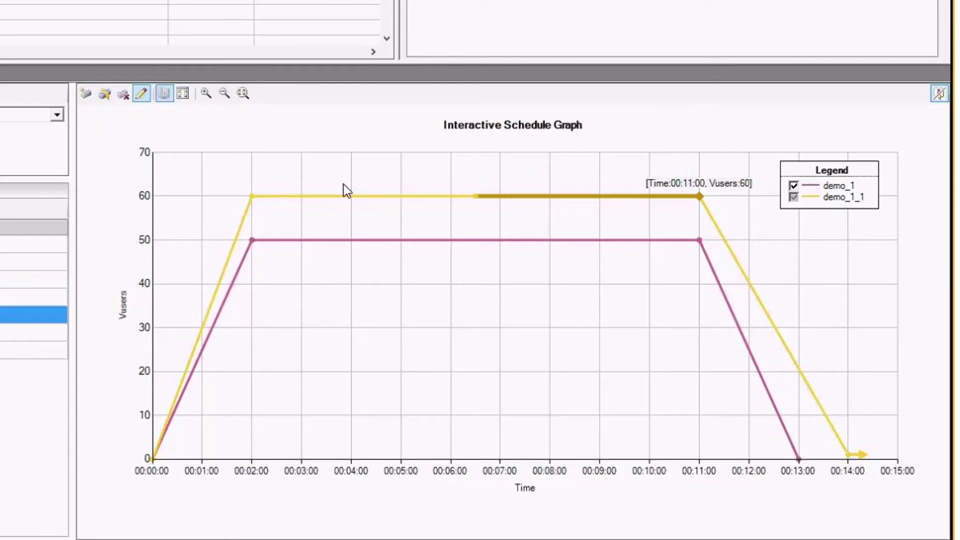
click(367, 198)
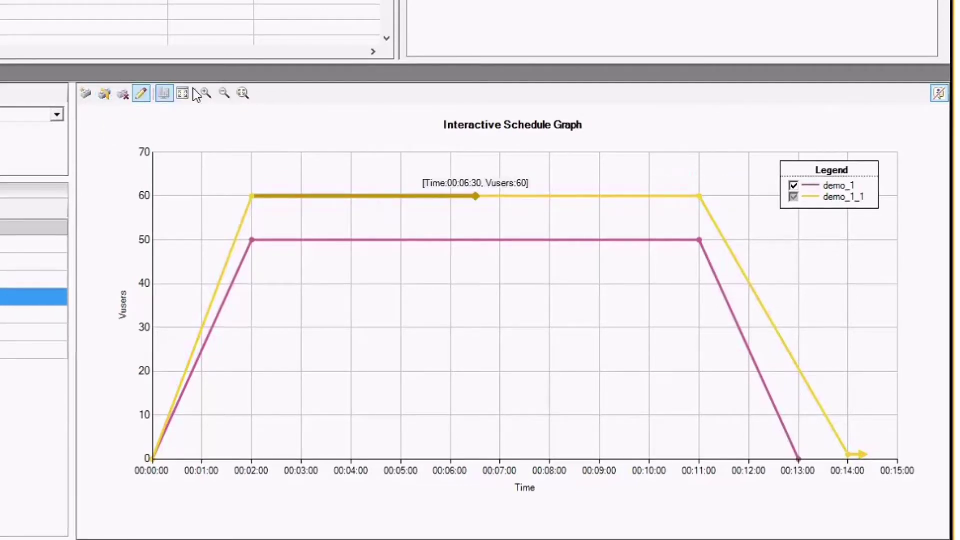
click(105, 95)
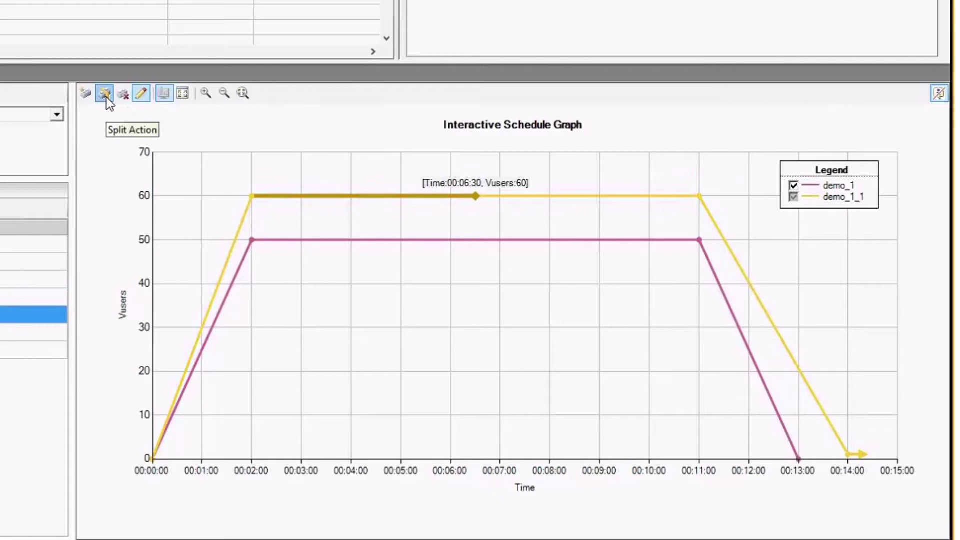
click(346, 202)
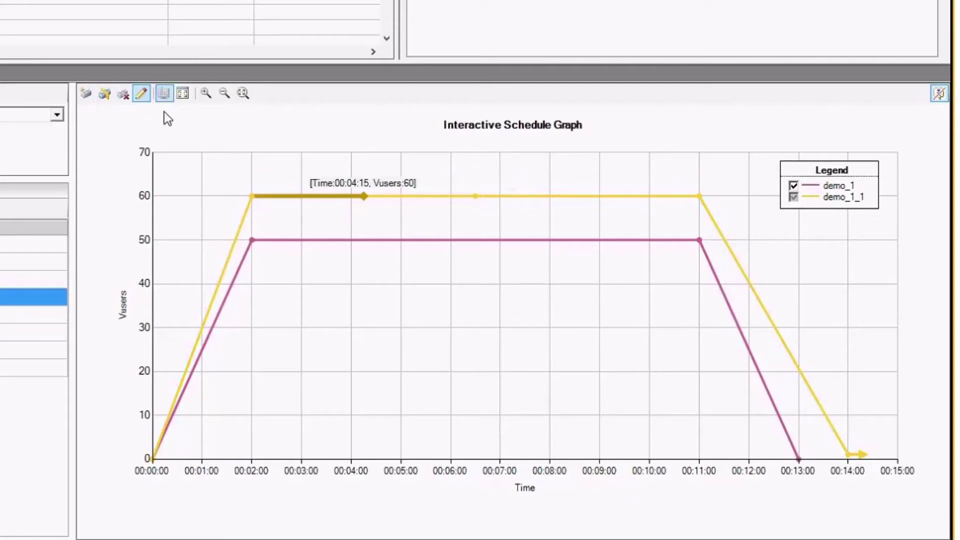
click(106, 95)
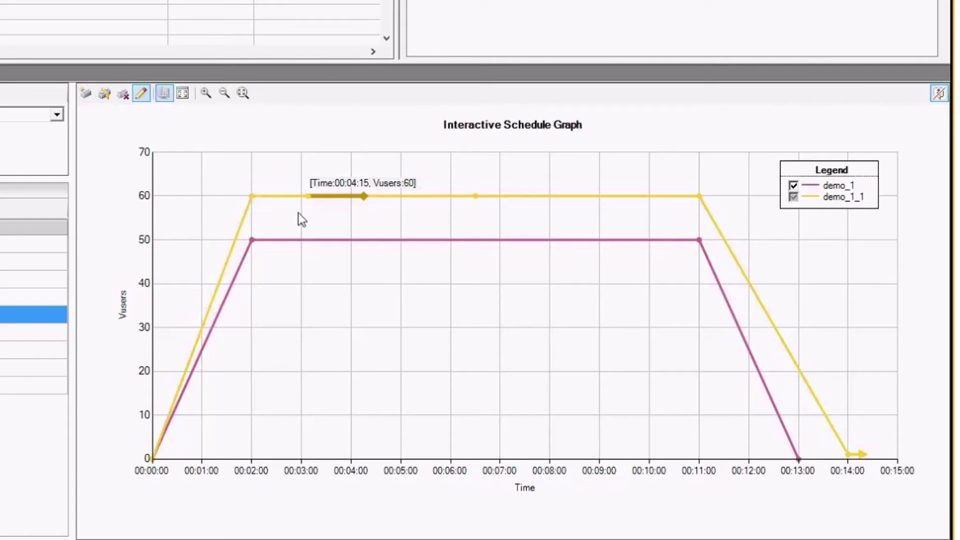
- Raise demo_1_1 to 80 Vusers at 00:03:08 and hold that level until 00:03:30
mouse_move(313, 206)
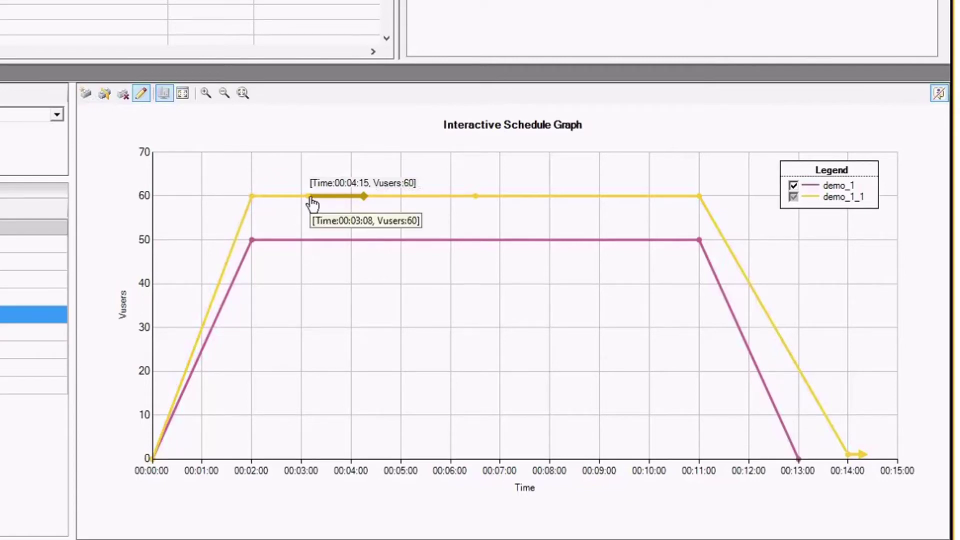
drag(364, 196, 307, 221)
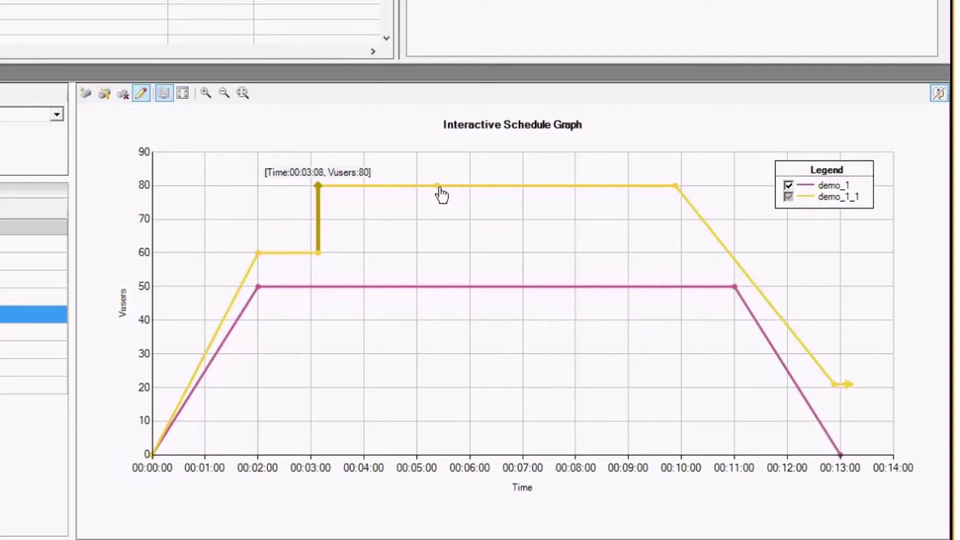
drag(438, 187, 347, 188)
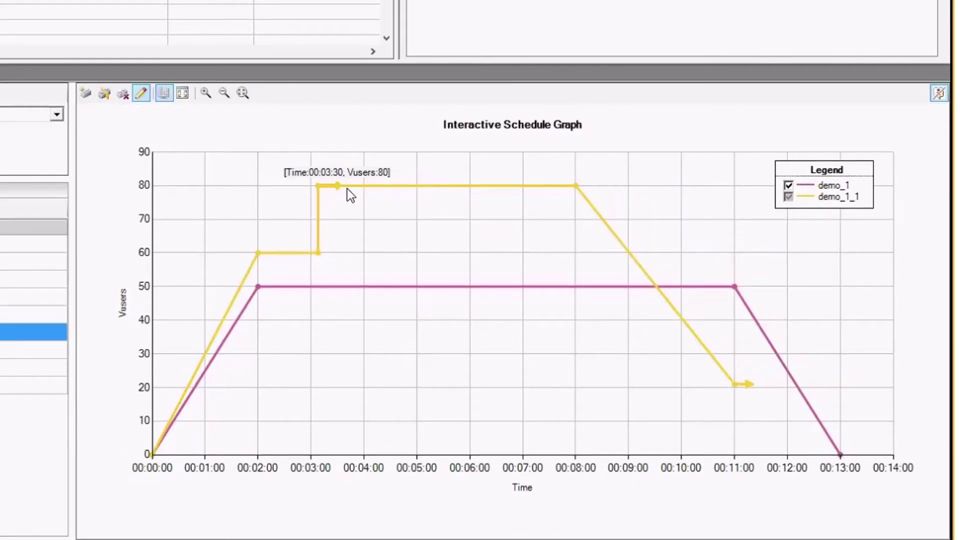
- Split the Duration after demo_1_1's first spike twice and drop the load to 60 Vusers at 00:03:30
click(376, 188)
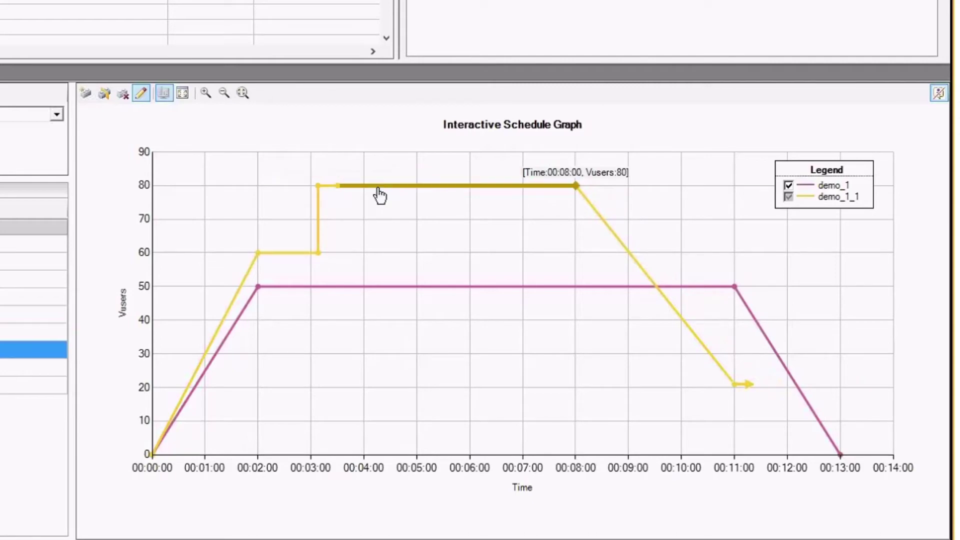
click(105, 94)
click(105, 94)
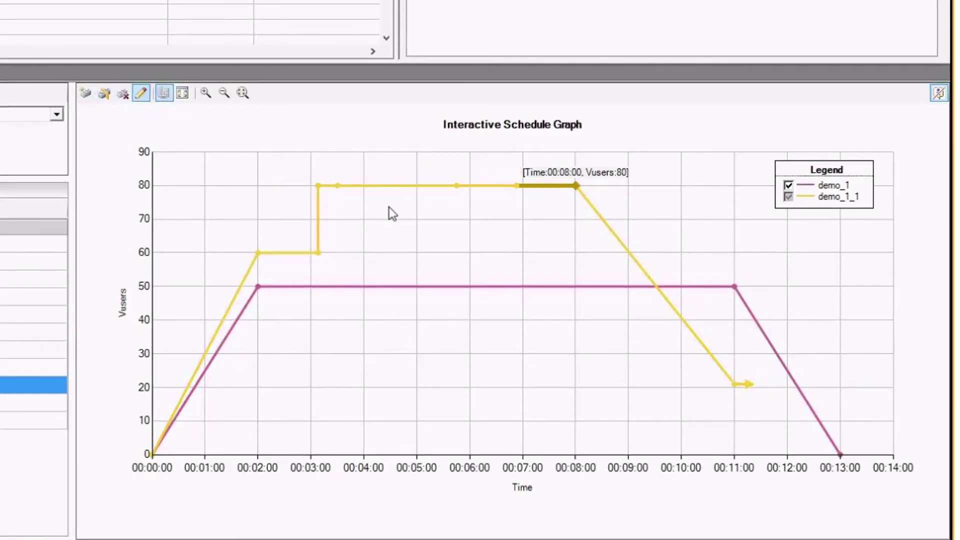
drag(458, 186, 348, 244)
drag(348, 248, 350, 254)
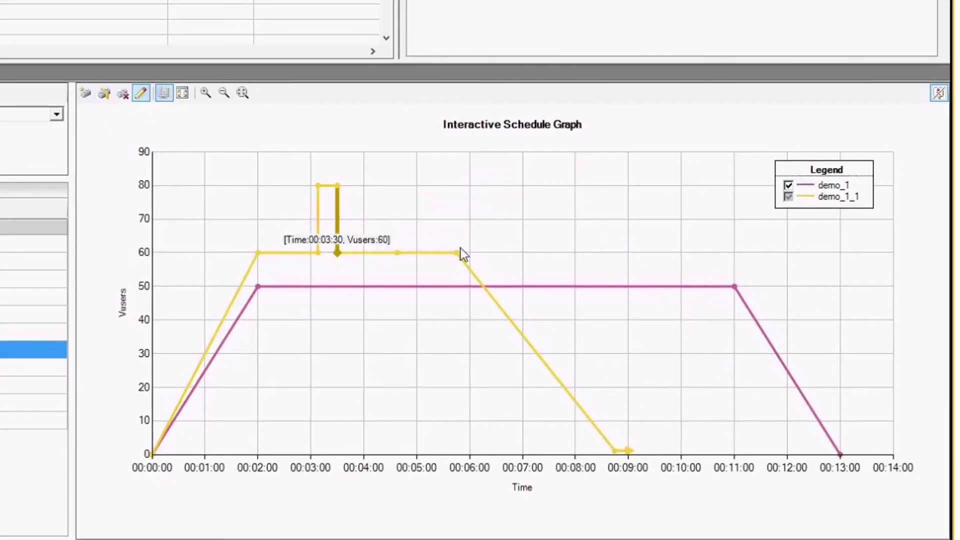
- Extend demo_1_1's last Duration segment to 00:11:00 at 60 Vusers
drag(459, 254, 472, 254)
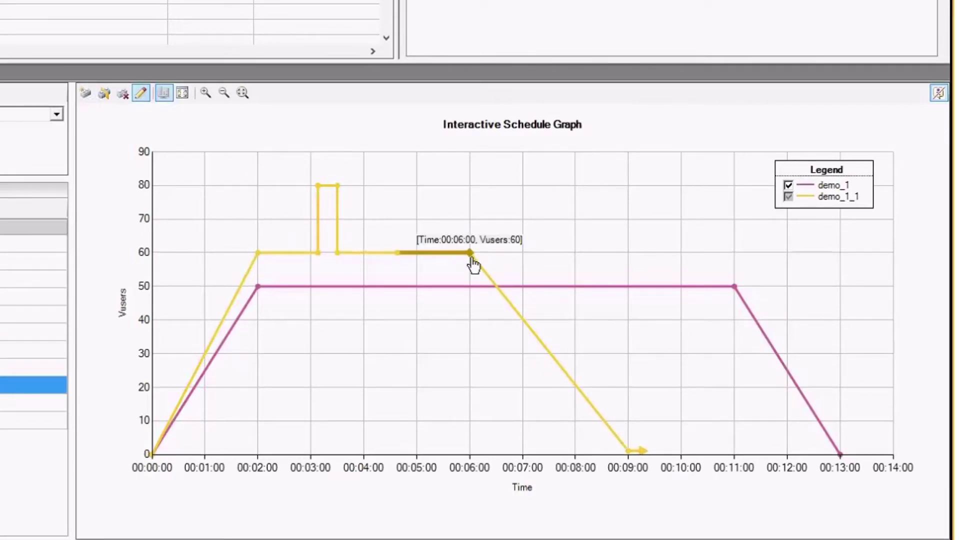
drag(471, 254, 703, 256)
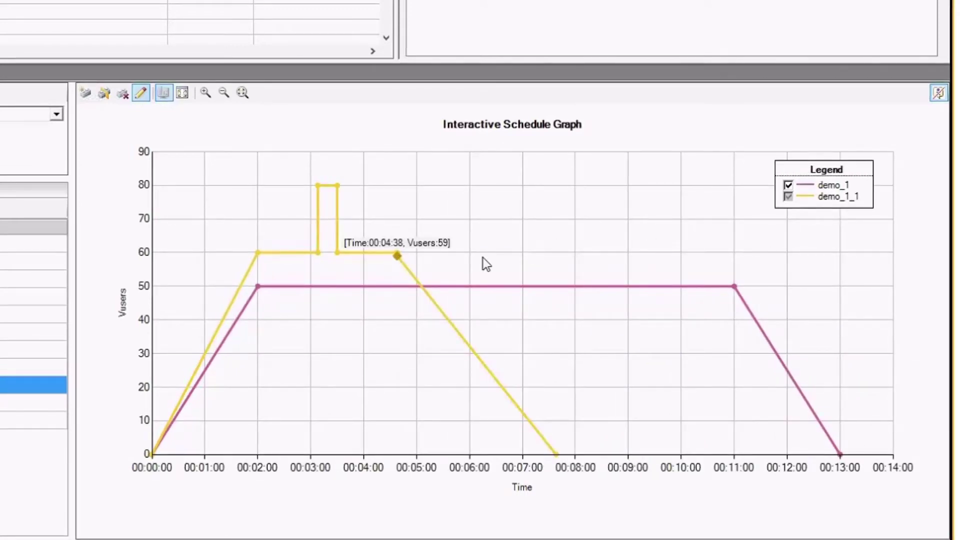
drag(388, 250, 699, 255)
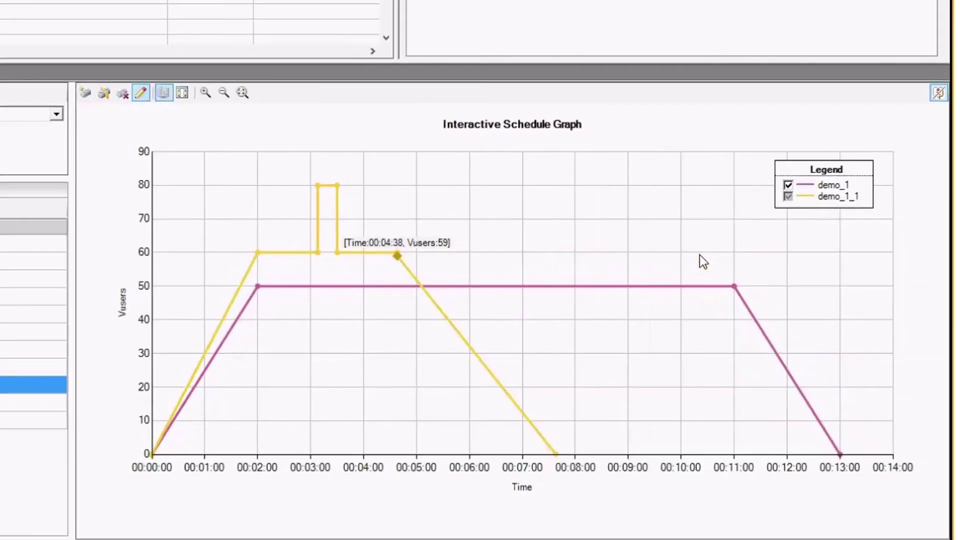
drag(397, 256, 697, 255)
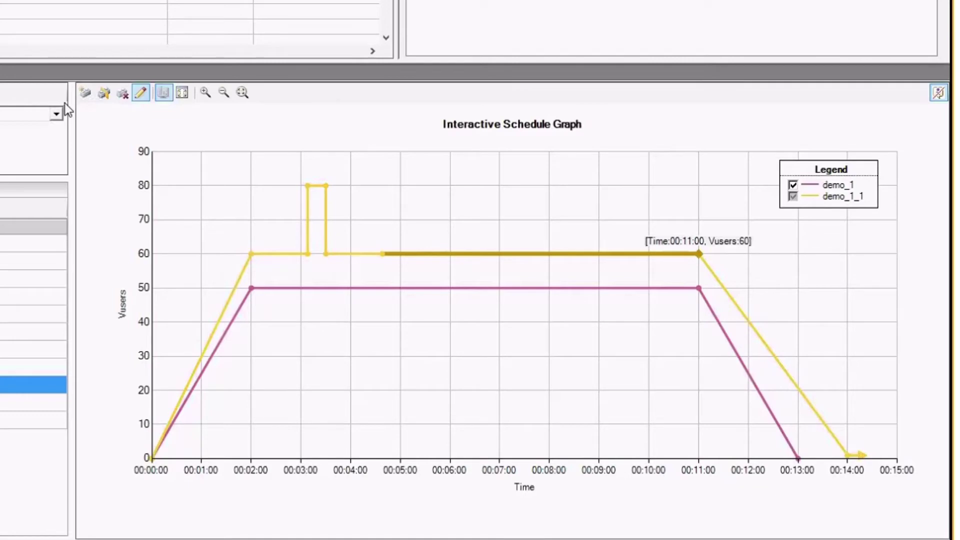
- Split demo_1_1's last Duration twice and build a second spike of 79 Vusers from 00:05:00 to 00:05:30
click(111, 98)
click(111, 98)
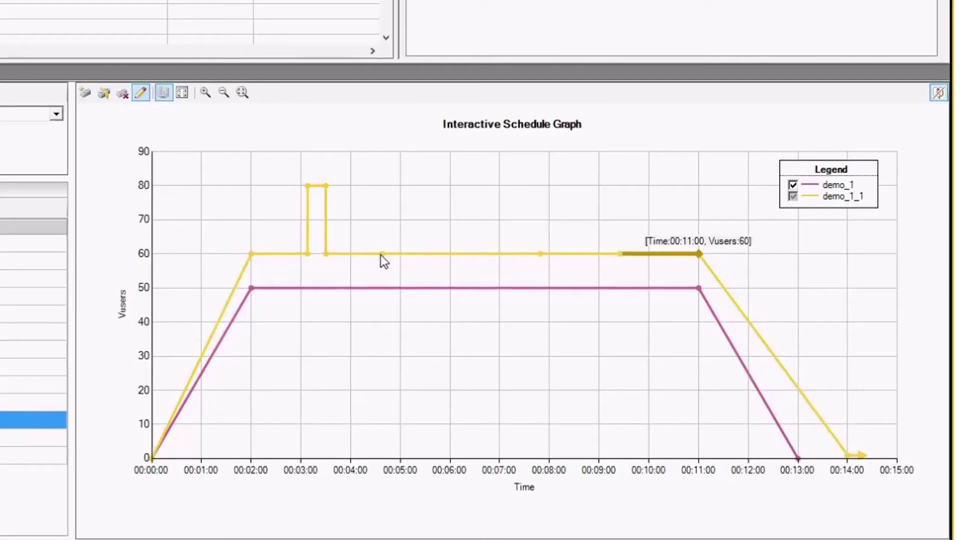
drag(381, 255, 413, 256)
drag(562, 264, 404, 187)
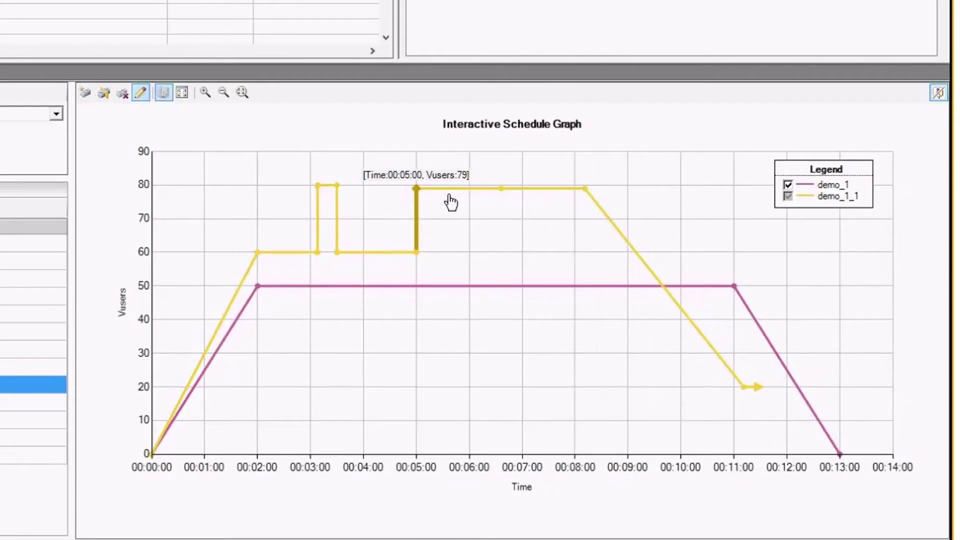
drag(500, 190, 449, 188)
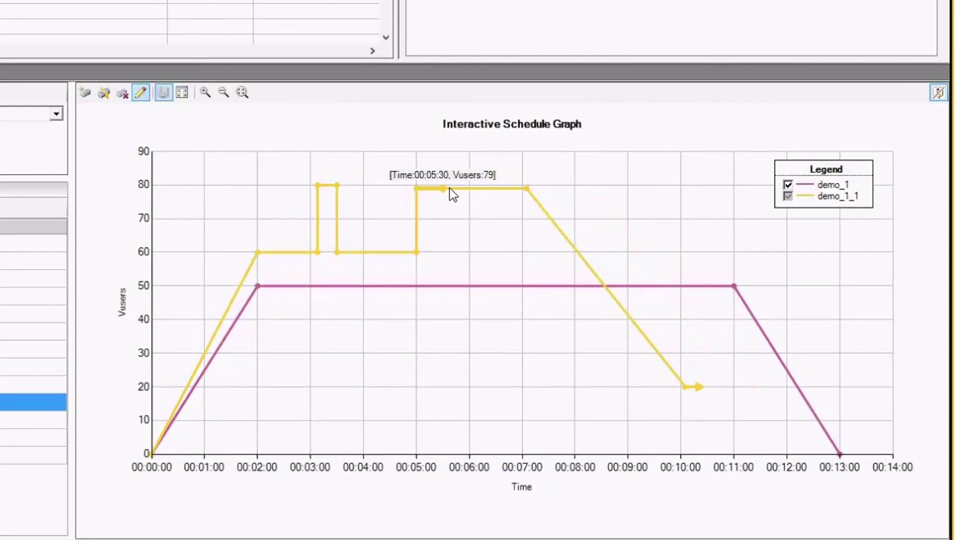
- Extend the Duration after the second spike to 00:10:30, split it and drop the load to 60 Vusers at 00:05:30
drag(529, 190, 703, 199)
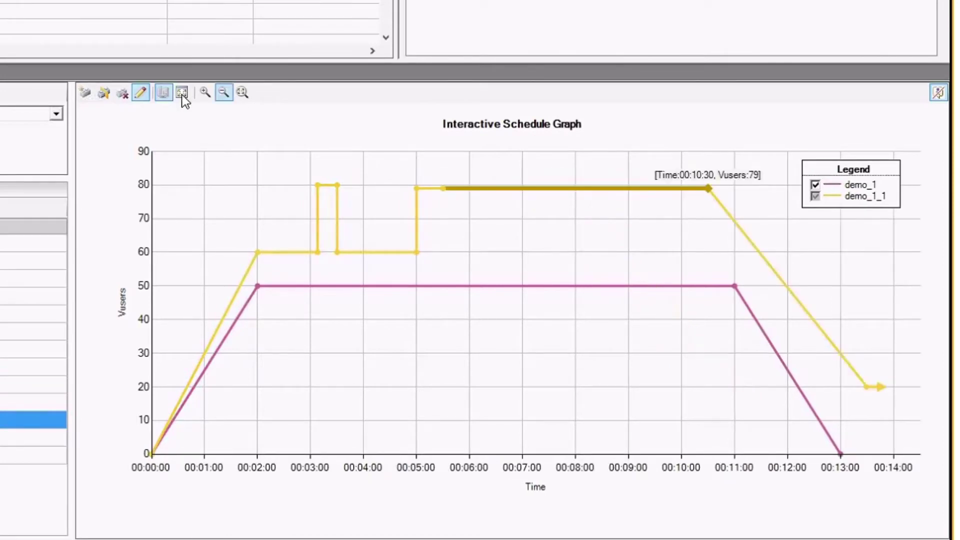
click(101, 95)
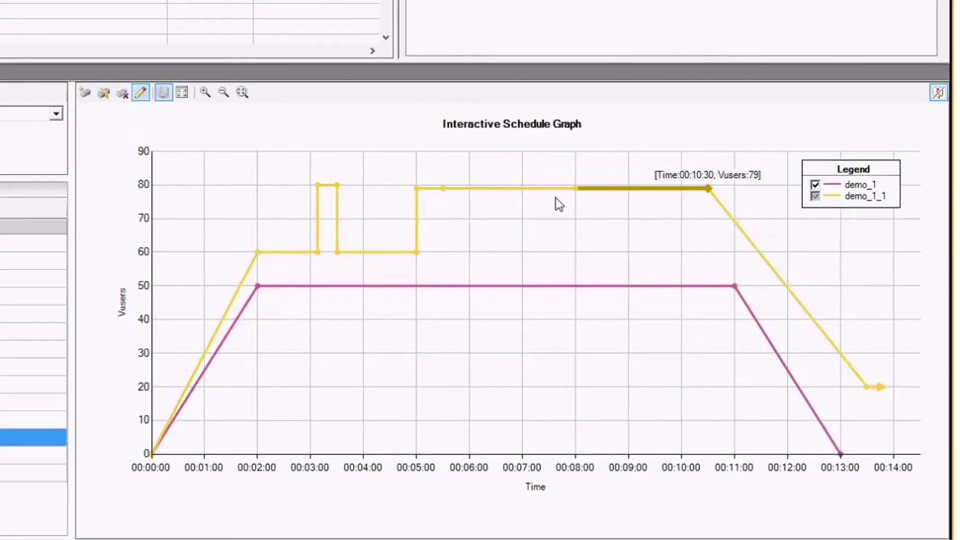
drag(580, 197, 446, 262)
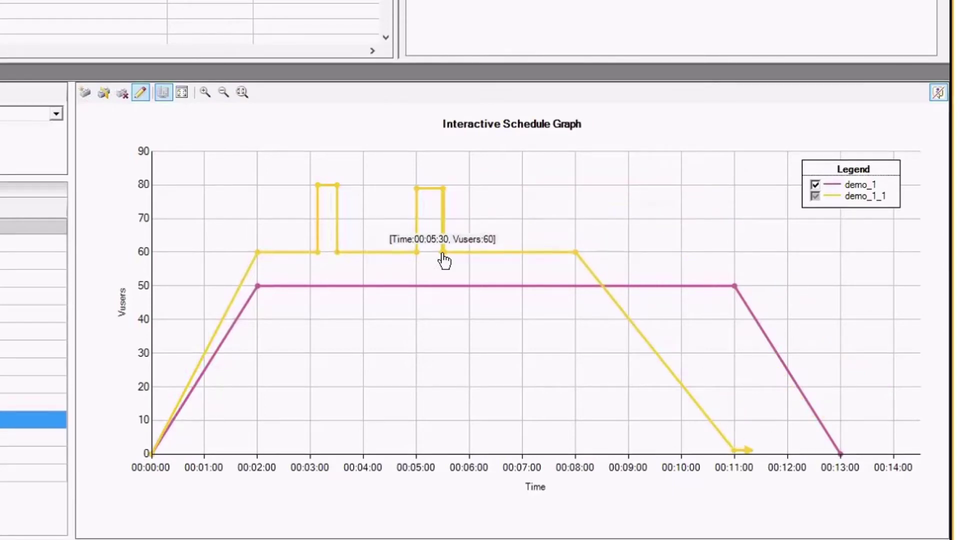
- Extend demo_1_1's final Duration to 00:13:00 at 60 Vusers
drag(577, 254, 714, 258)
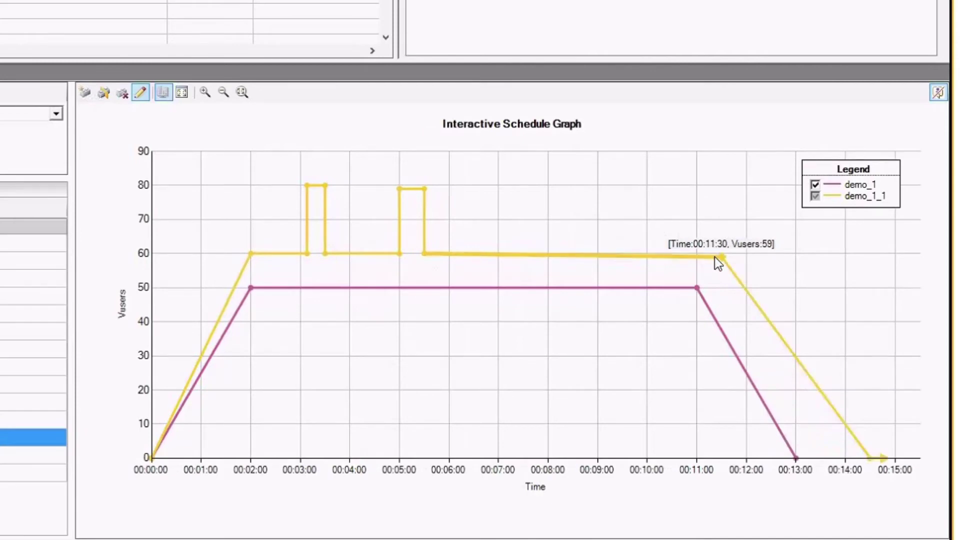
key(Delete)
drag(443, 256, 715, 251)
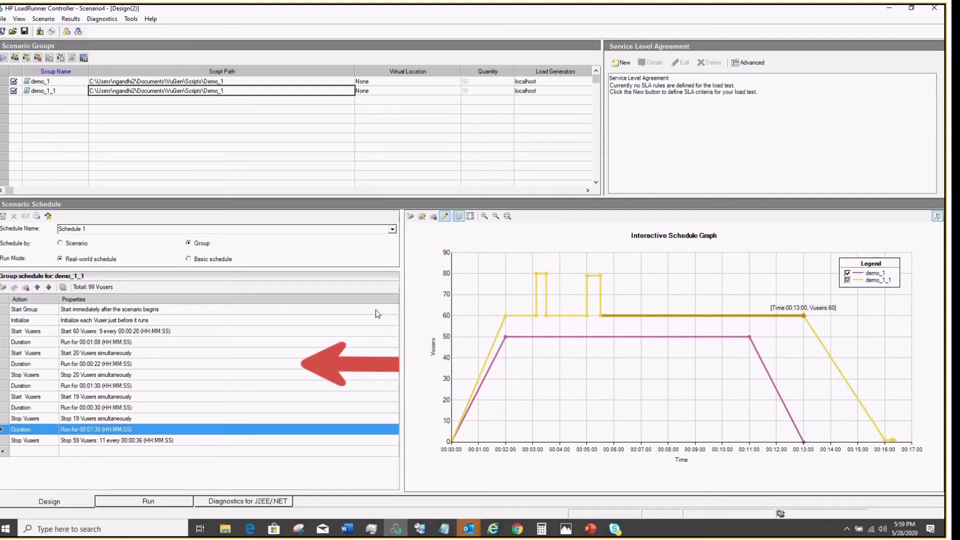
- Compare the Stop Vusers and Duration actions after demo_1_1's first spike with their segments in the graph
click(110, 366)
click(107, 379)
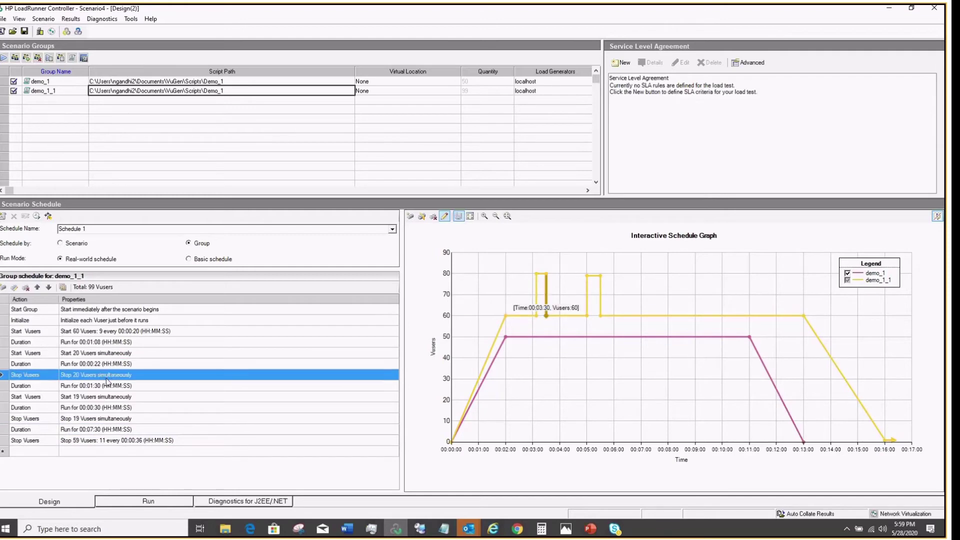
click(106, 388)
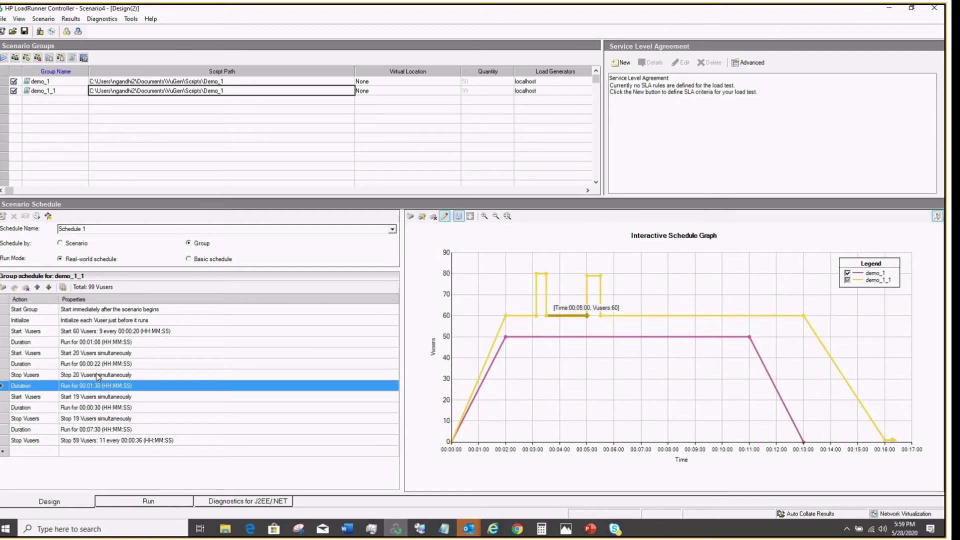
click(96, 374)
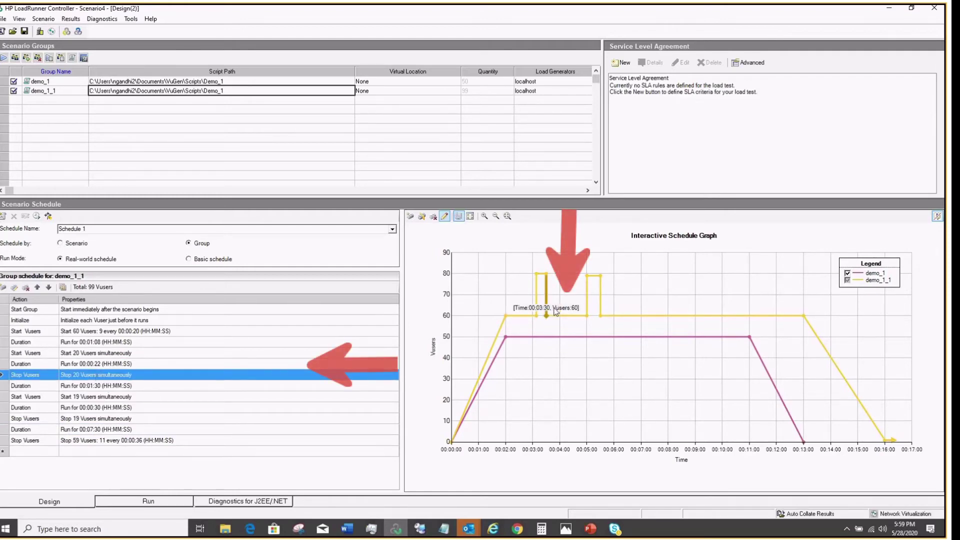
click(110, 389)
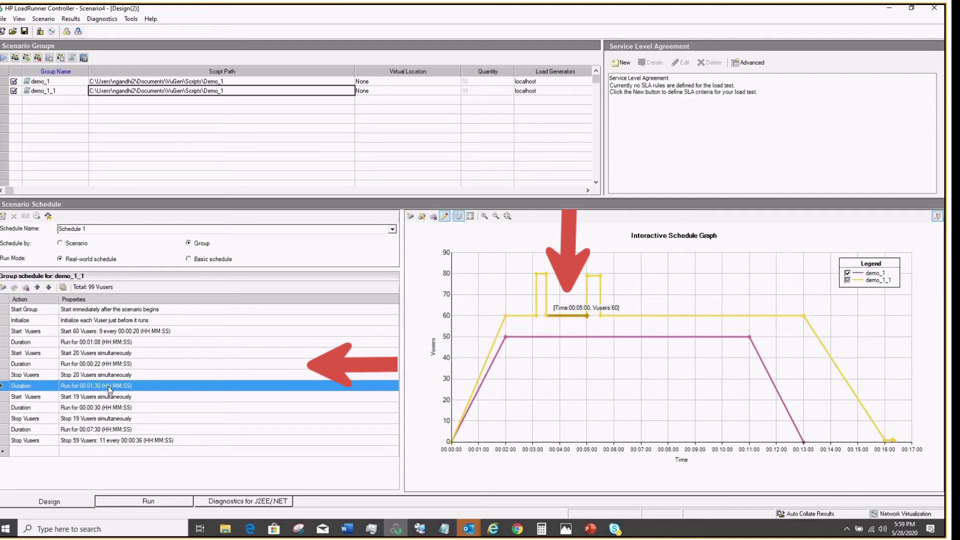
- Set the Start Vusers action of demo_1_1's second spike to start 20 Vusers simultaneously
click(111, 397)
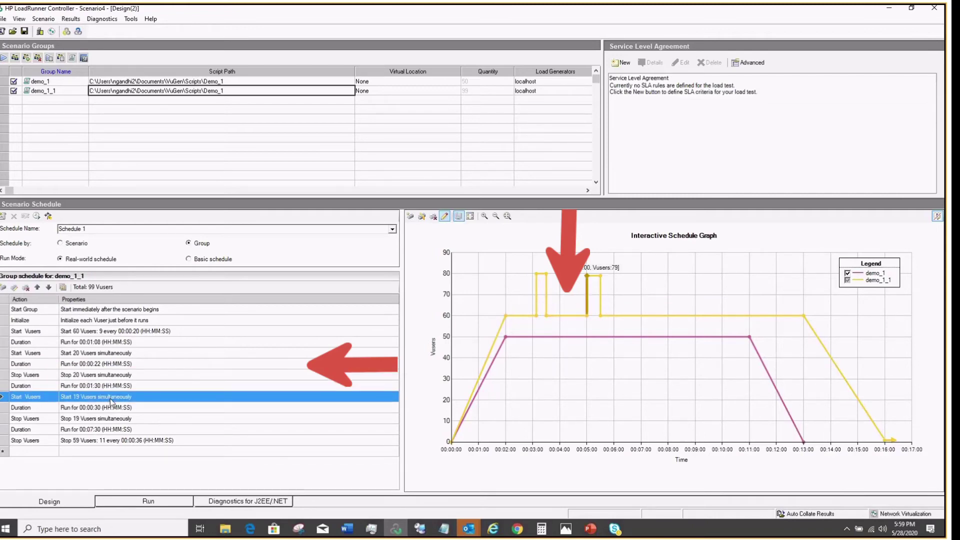
double_click(80, 398)
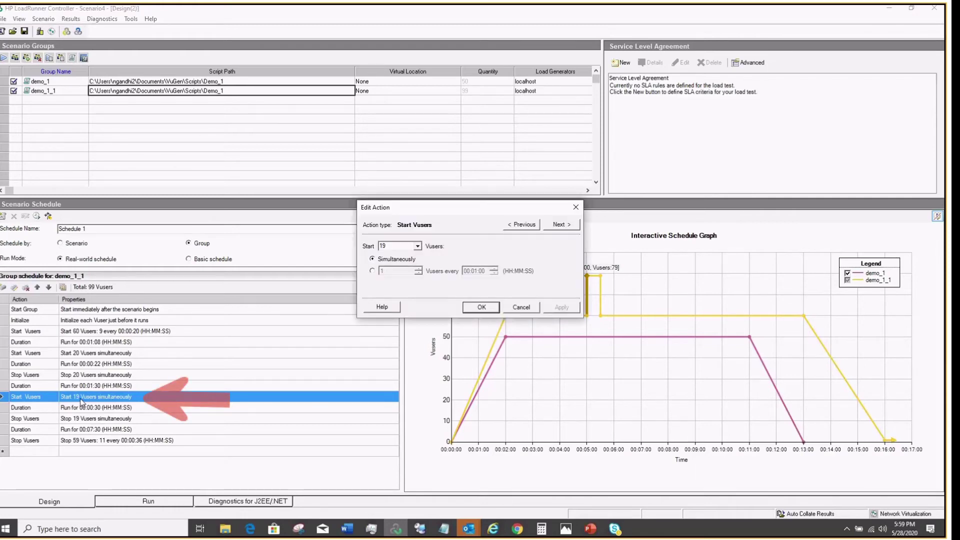
drag(402, 249, 380, 246)
text(20)
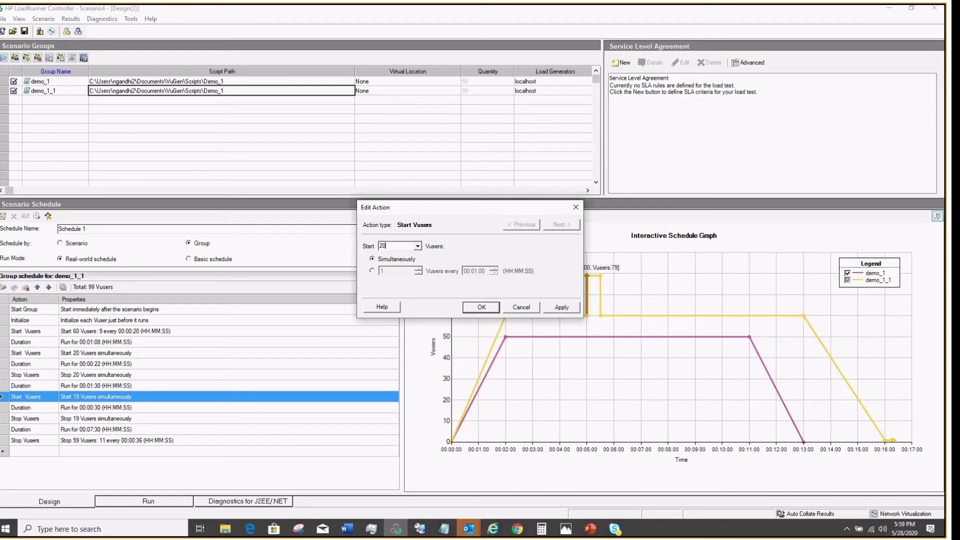
click(561, 307)
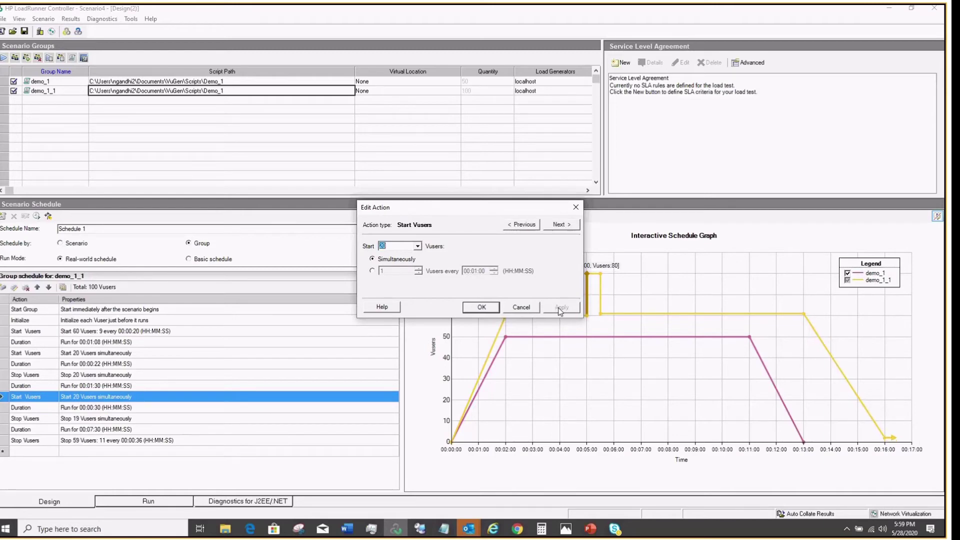
click(483, 309)
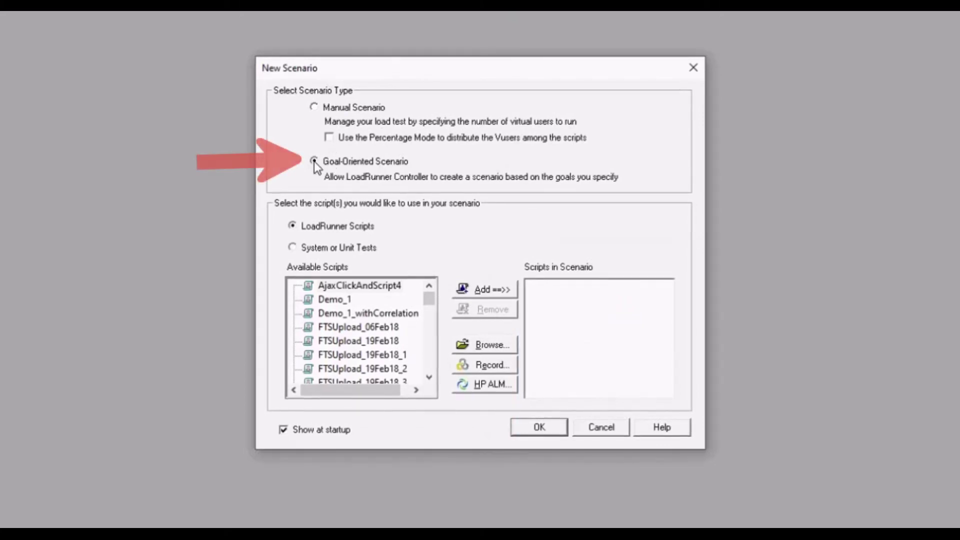
- Create a Goal-Oriented Scenario using the Demo_1 script
click(328, 163)
click(342, 300)
click(512, 296)
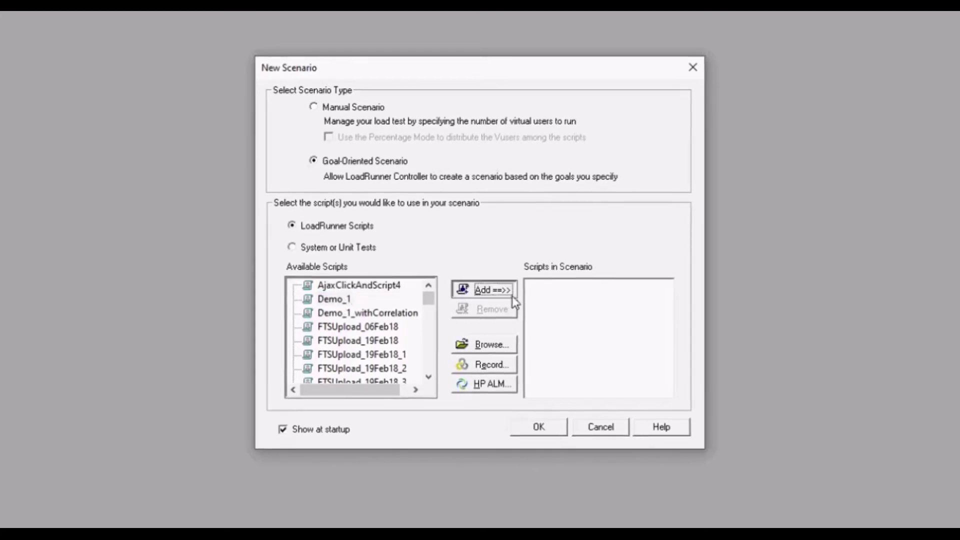
click(545, 427)
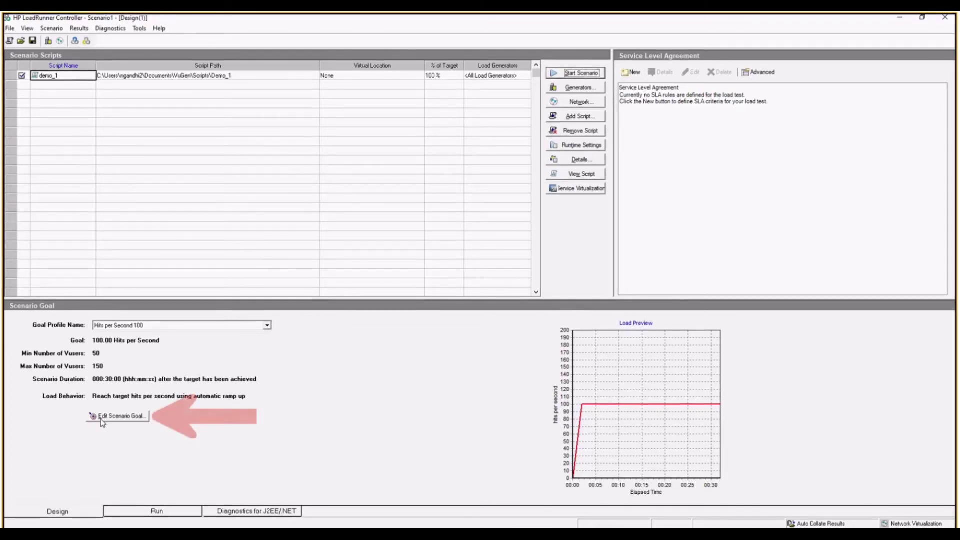
- Edit the scenario goal and create a new goal profile named Demo
click(134, 418)
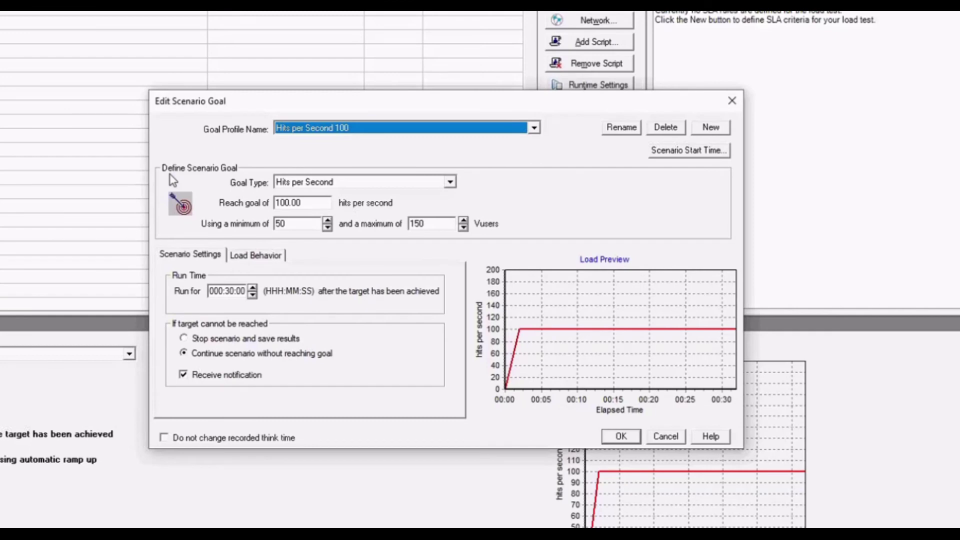
click(452, 183)
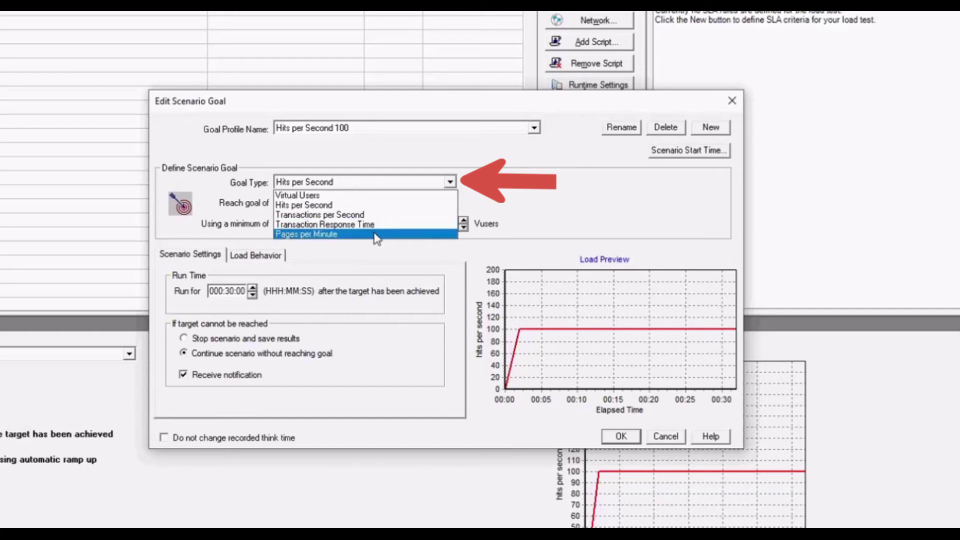
click(536, 209)
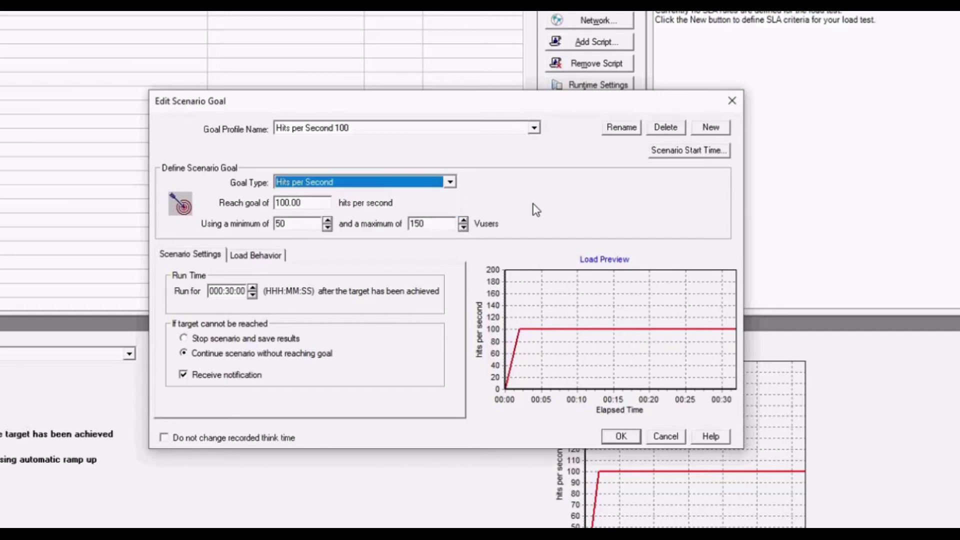
click(720, 133)
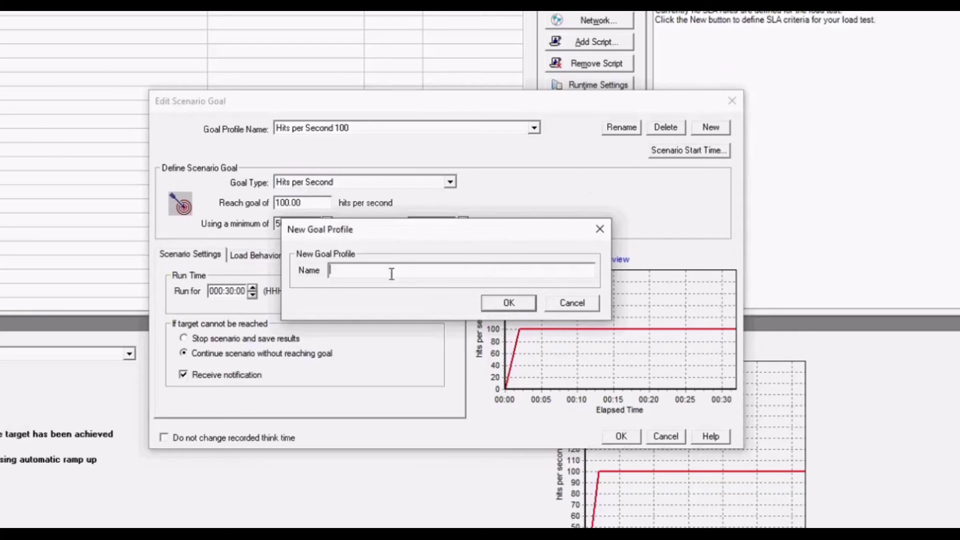
text(Demo)
click(508, 303)
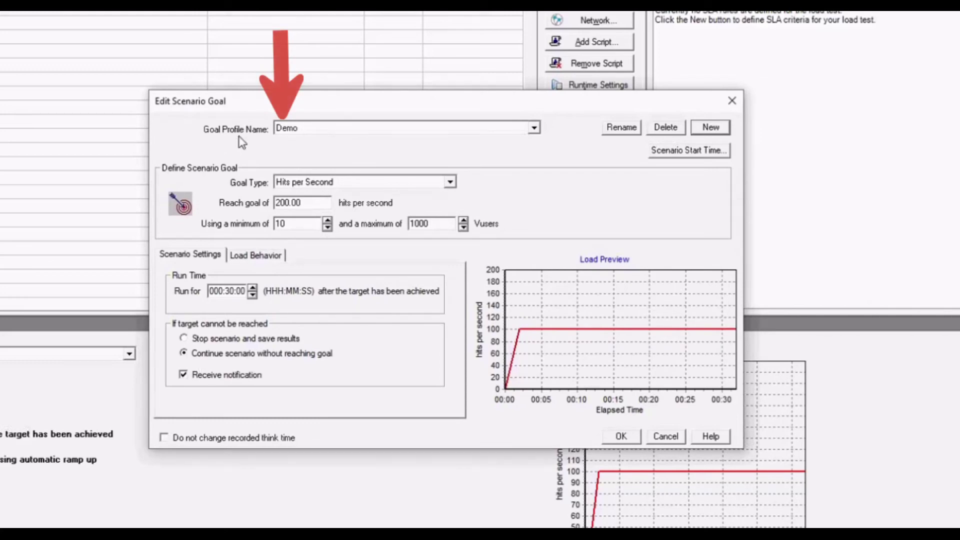
click(534, 128)
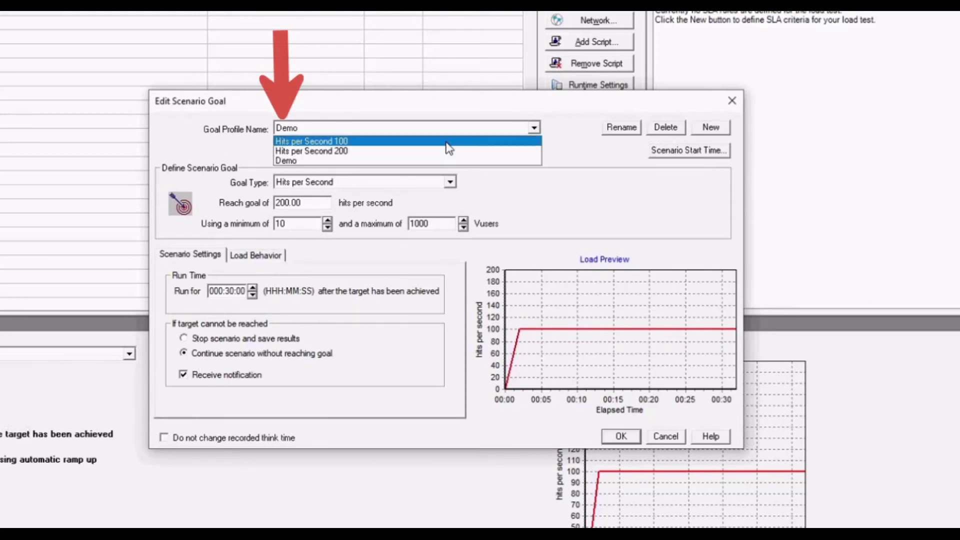
click(383, 161)
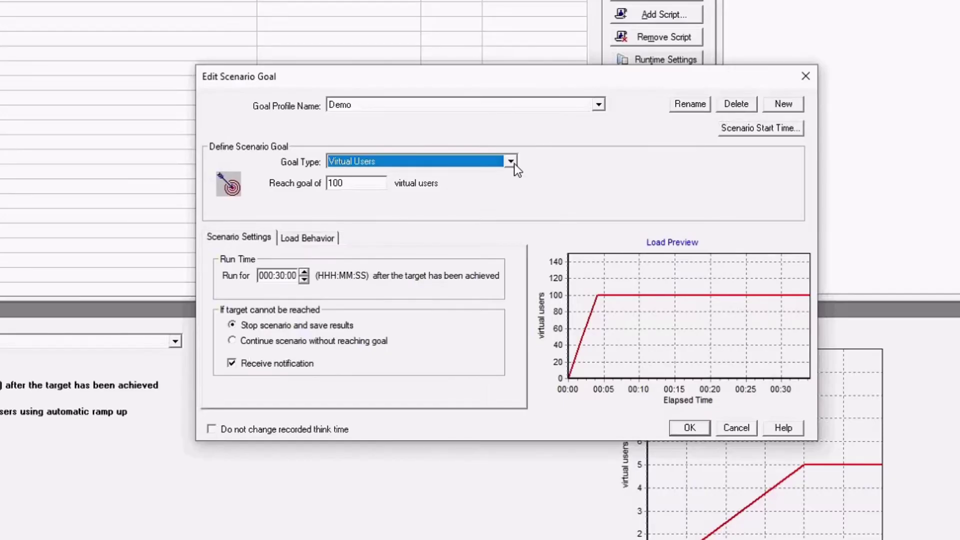
- Set the Demo profile's goal type to Virtual Users with a target of 3 virtual users
click(512, 162)
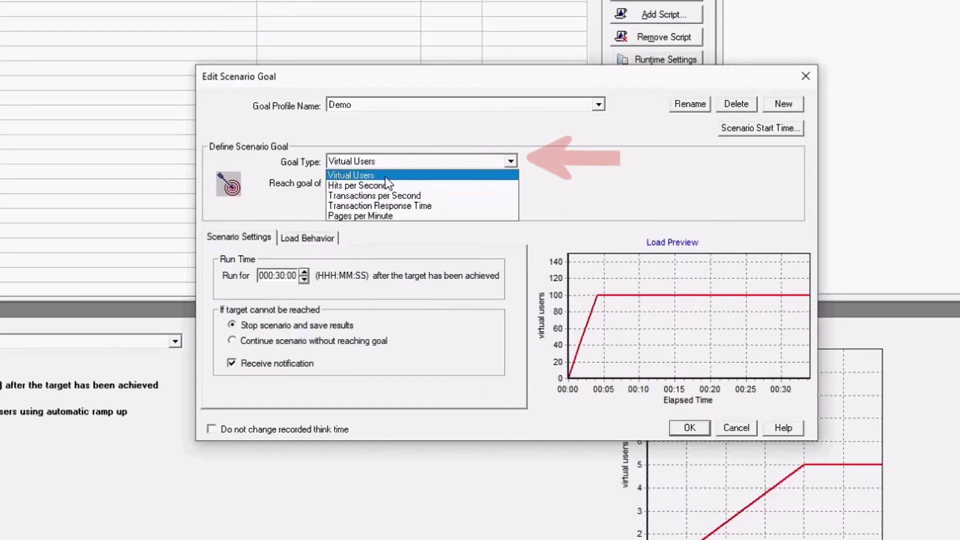
click(388, 175)
drag(354, 181, 331, 183)
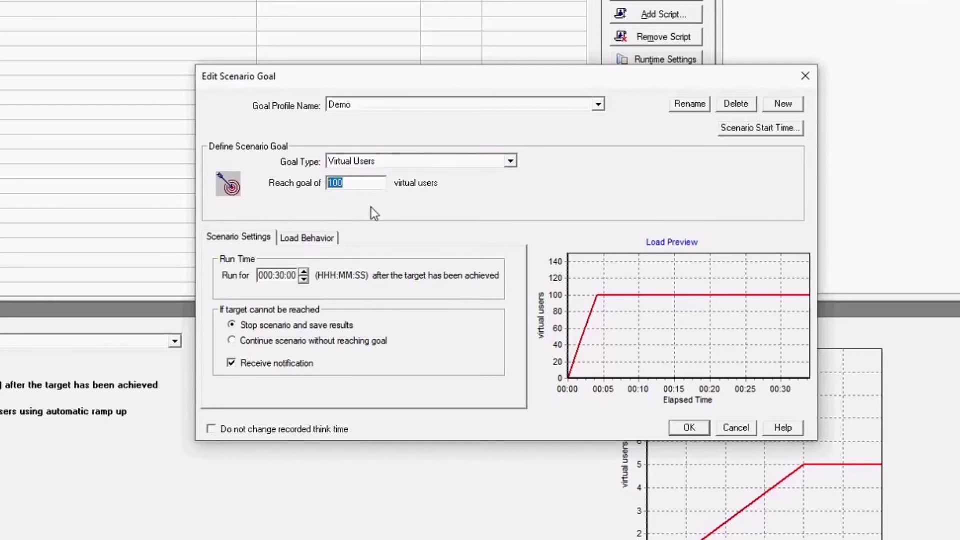
text(3)
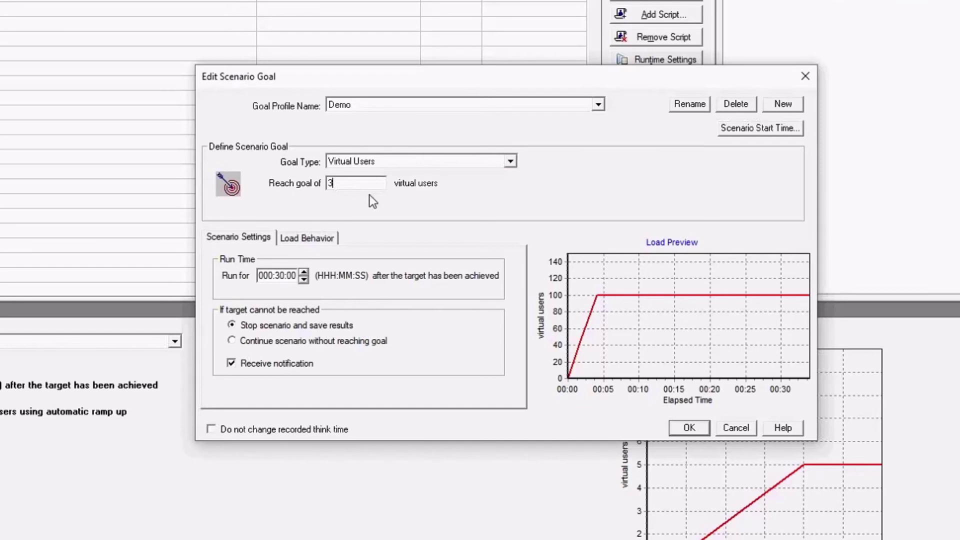
click(265, 238)
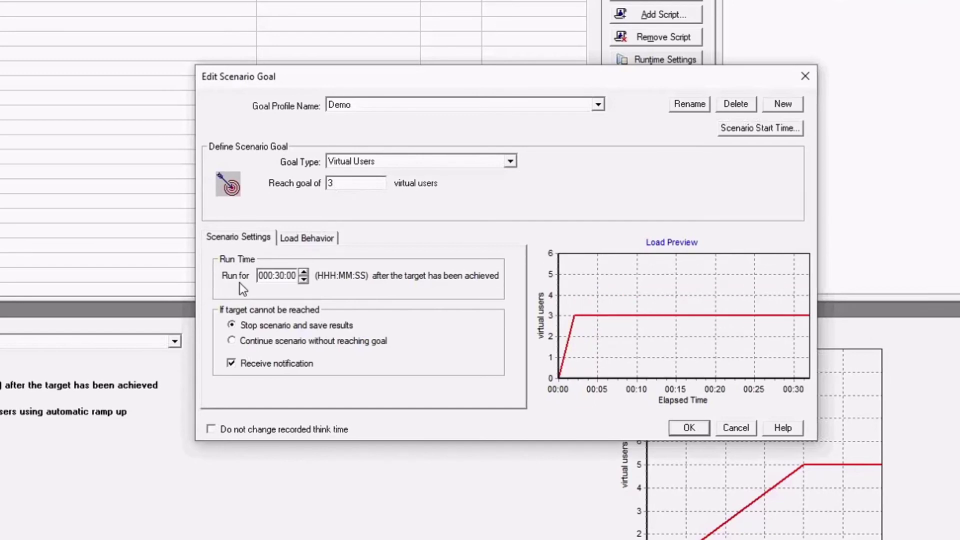
- Set the run time after the target has been achieved to 000:01:00
click(281, 276)
click(304, 280)
click(303, 280)
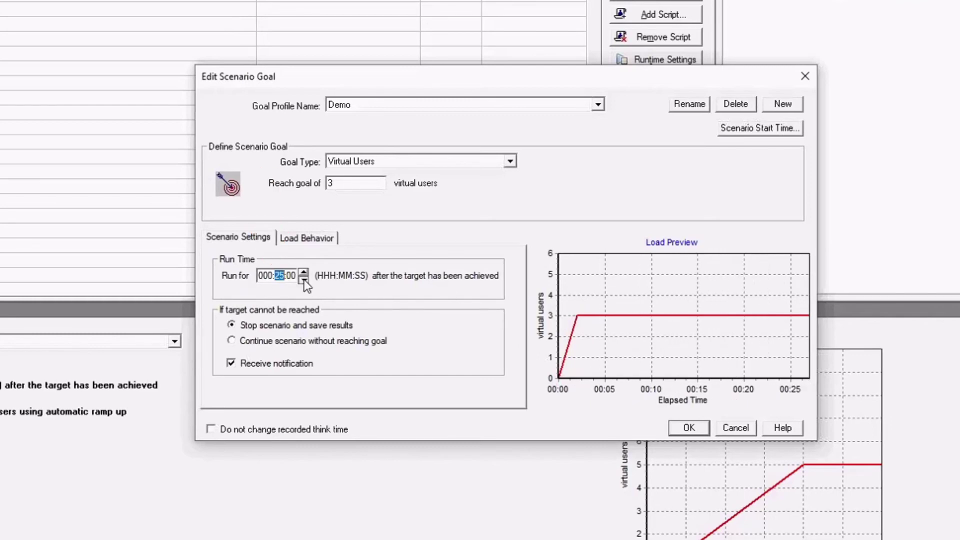
click(304, 280)
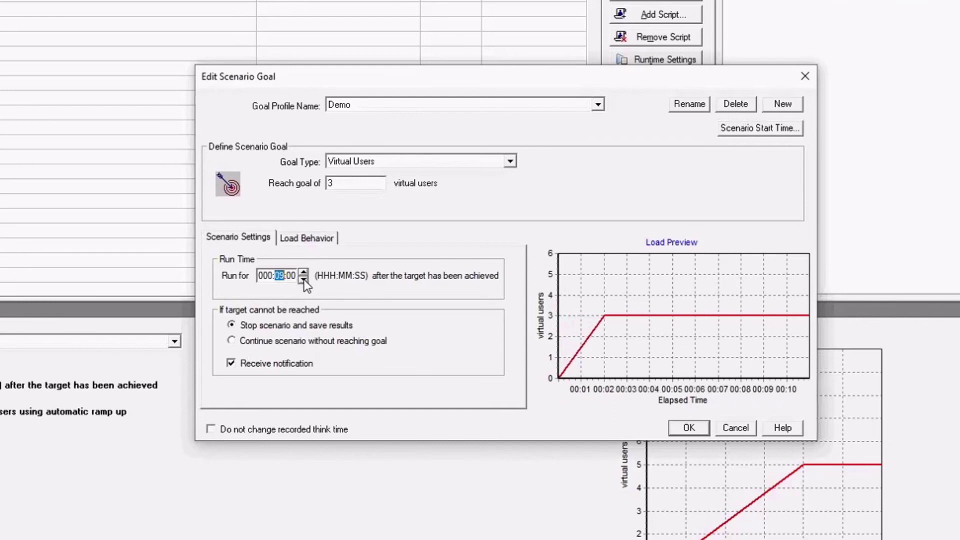
click(303, 280)
click(304, 280)
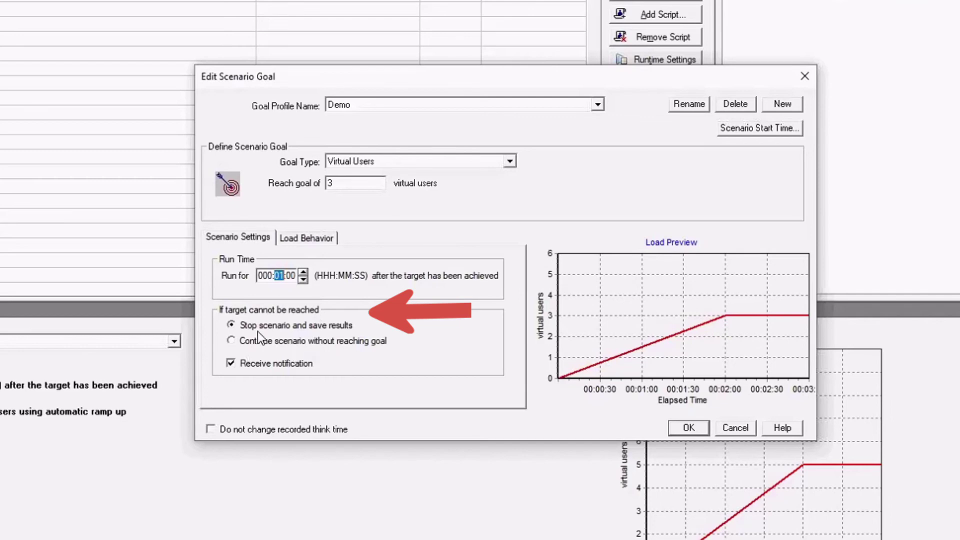
- Choose to stop the scenario and save results if the target cannot be reached, and save the goal with Automatic ramp up
click(230, 326)
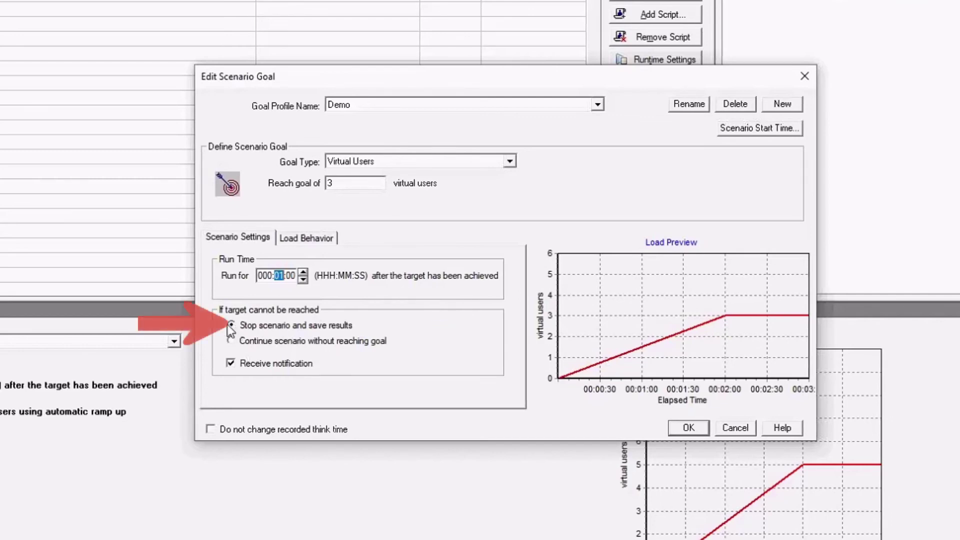
click(314, 239)
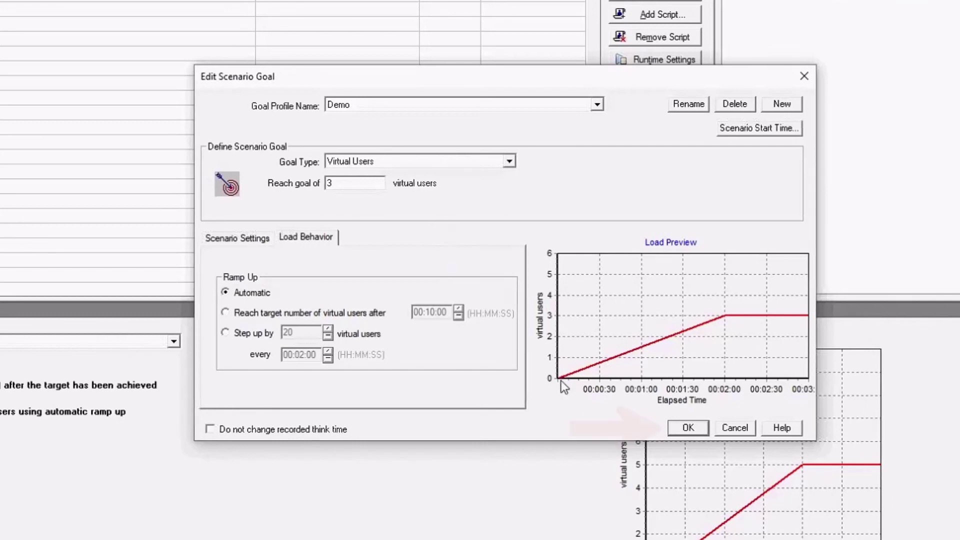
click(688, 428)
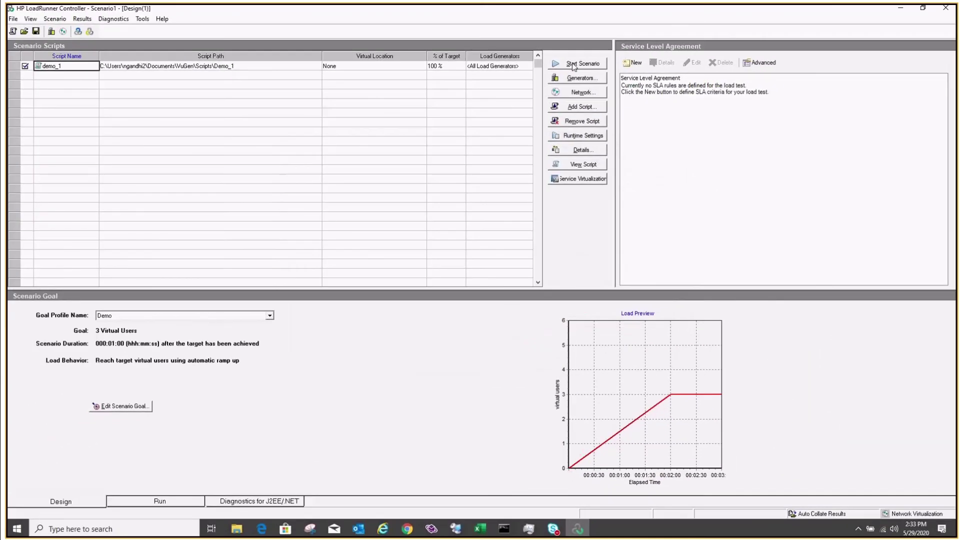
- Start the scenario, overwriting the existing results directory, and check the running Vusers of Demo_1
click(572, 64)
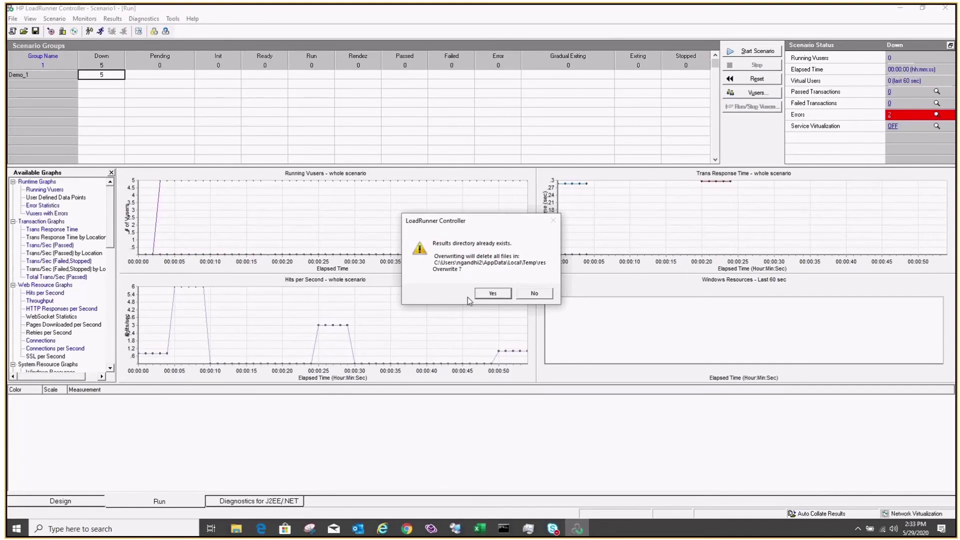
click(498, 296)
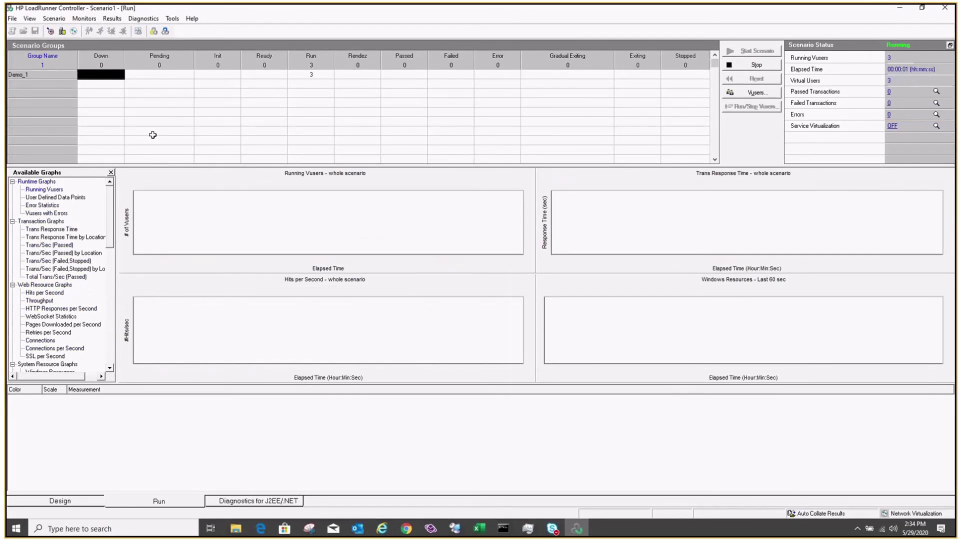
click(309, 77)
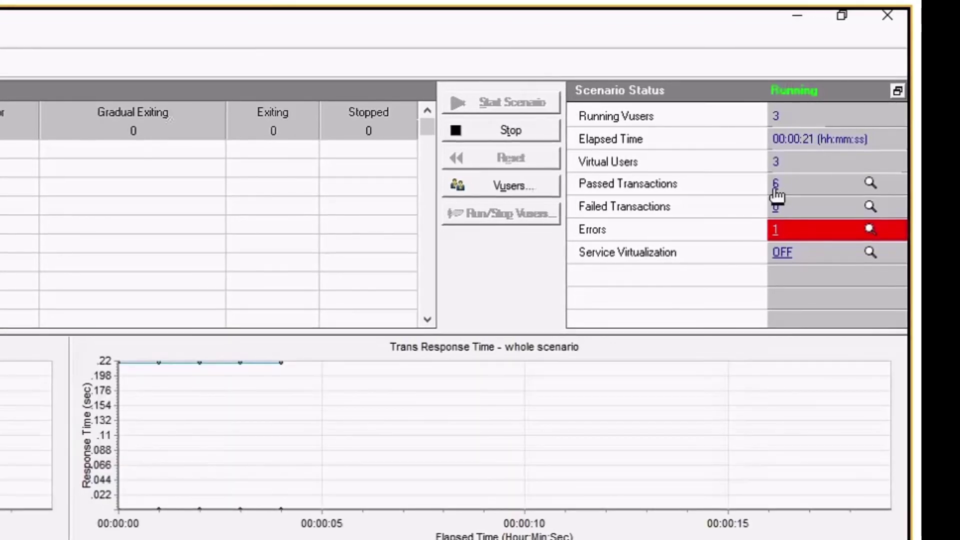
- Examine the passed, failed and stopped counts for each transaction, and return to the run results
click(775, 183)
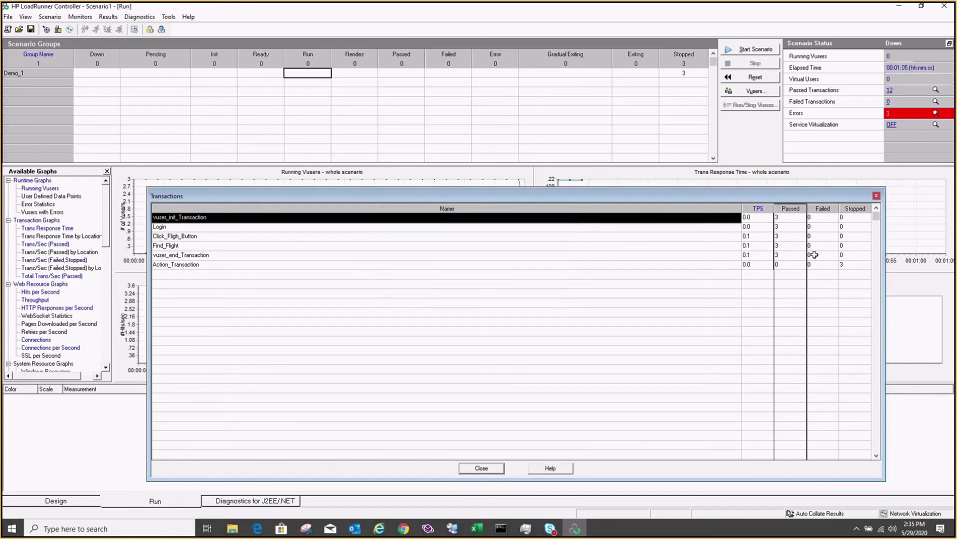
click(876, 195)
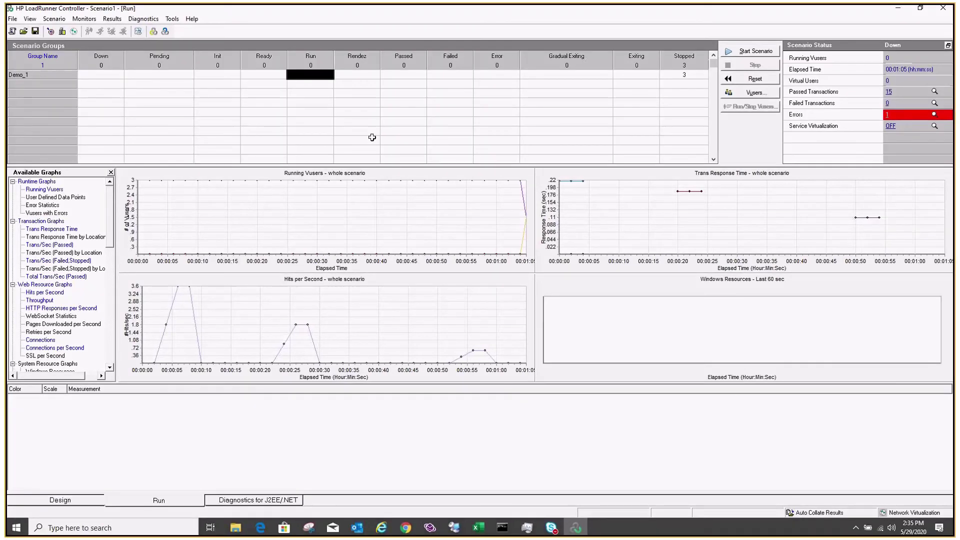
click(60, 500)
click(190, 502)
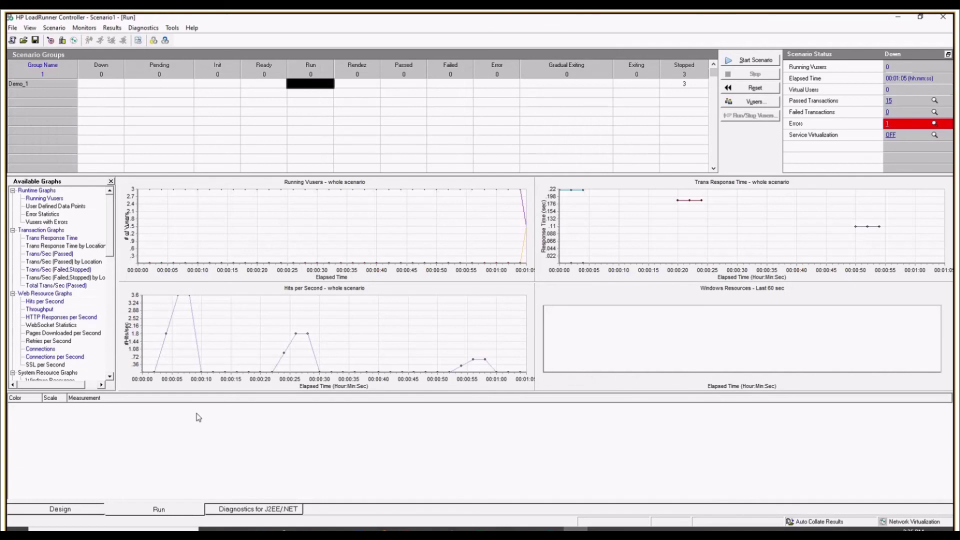
- Edit the Demo scenario goal to use the Hits per Second goal type with a target of 5 hits per second
click(61, 511)
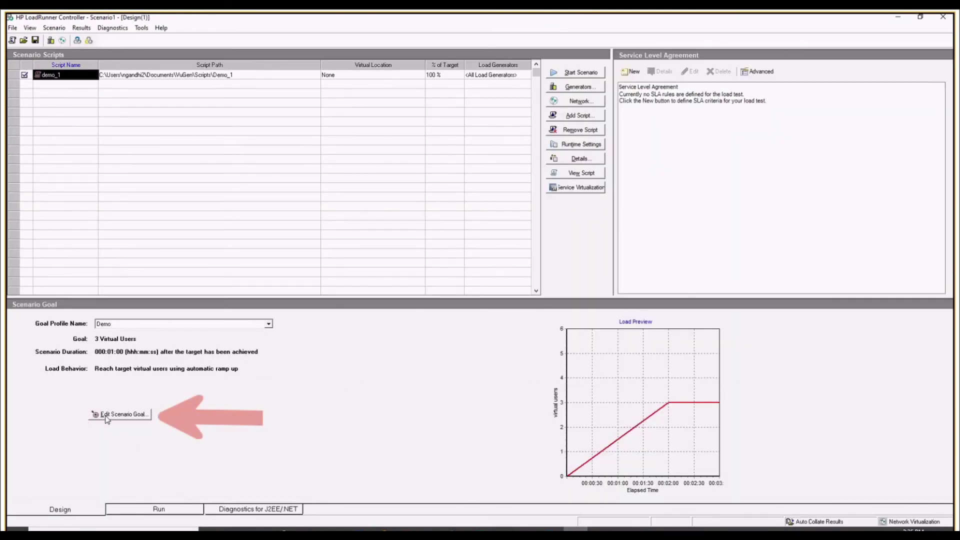
click(136, 418)
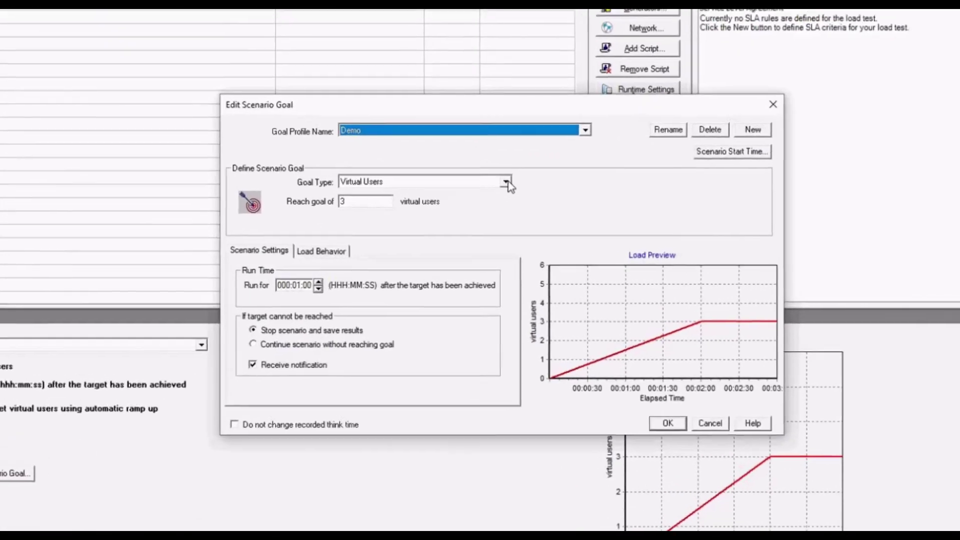
click(483, 208)
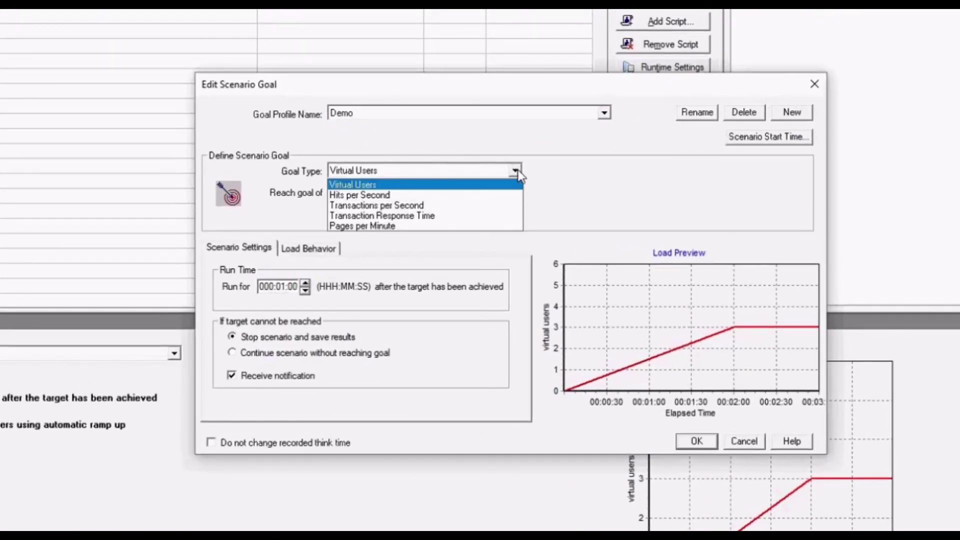
click(444, 197)
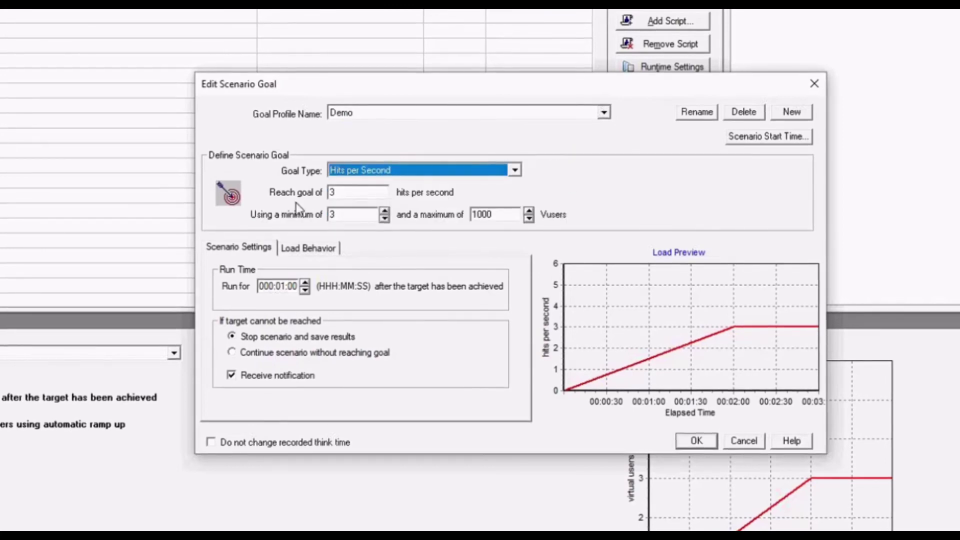
click(342, 194)
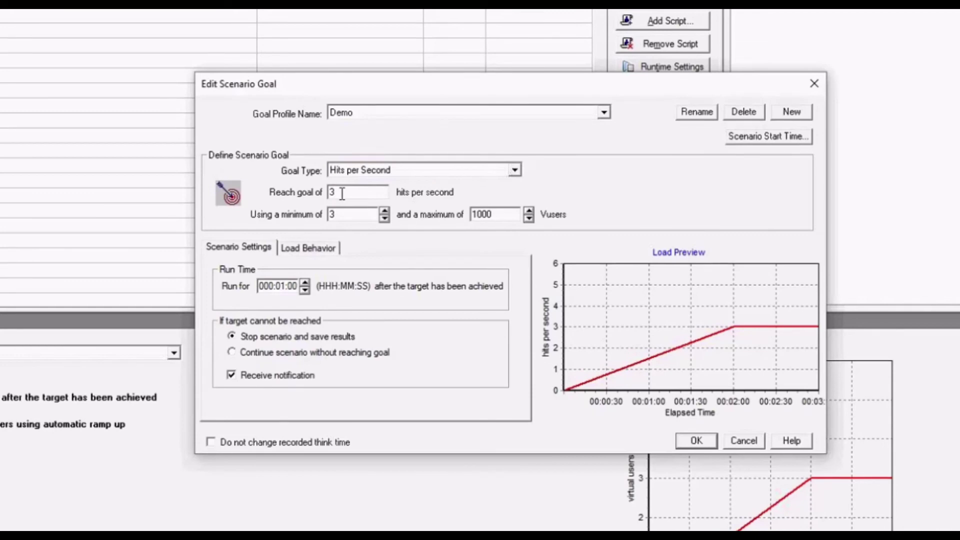
key(BackSpace)
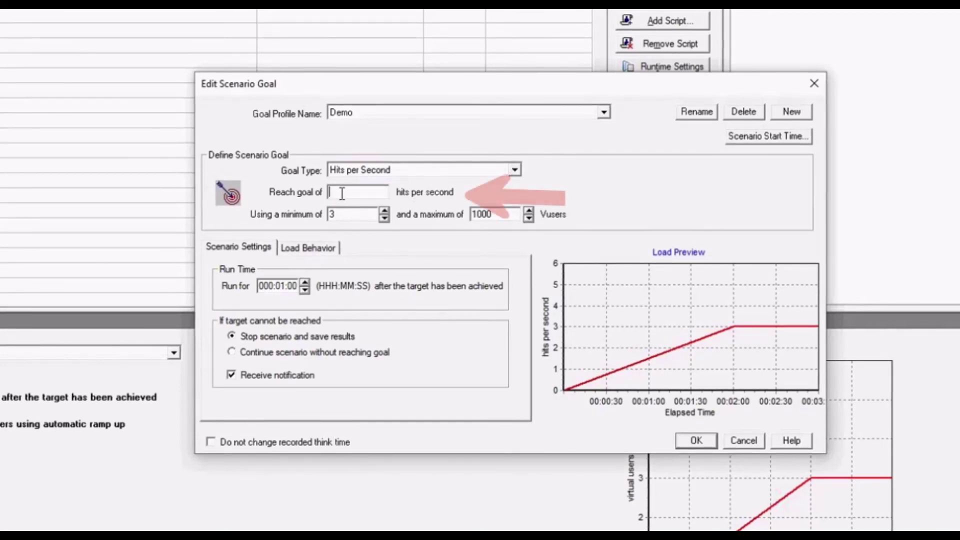
text(5)
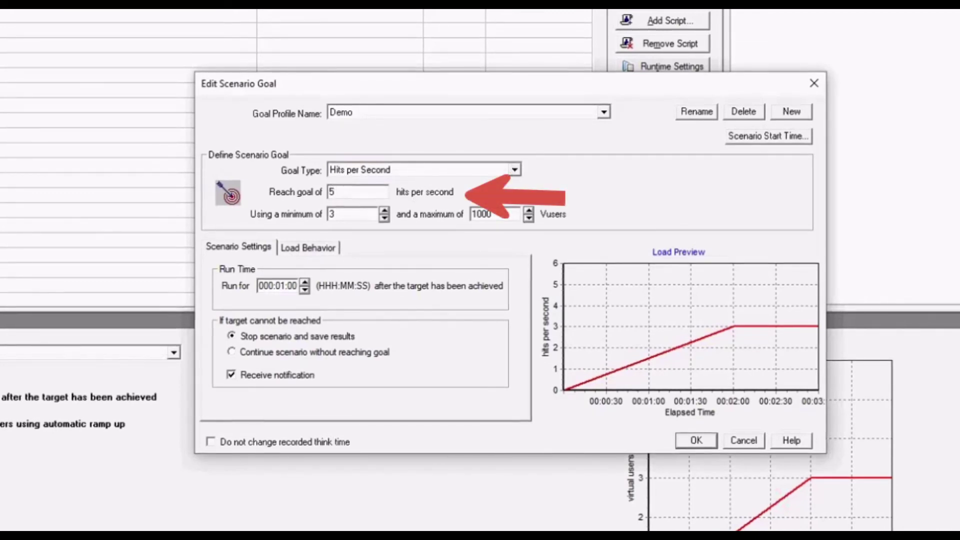
- Set the goal's Vuser range to a minimum of 2 and a maximum of 5, and save the scenario goal
double_click(353, 215)
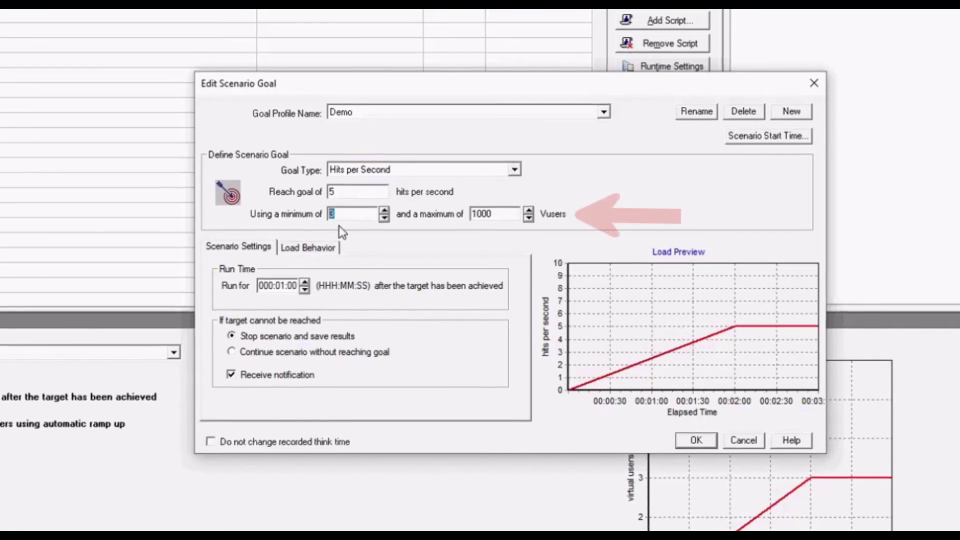
text(2)
double_click(475, 214)
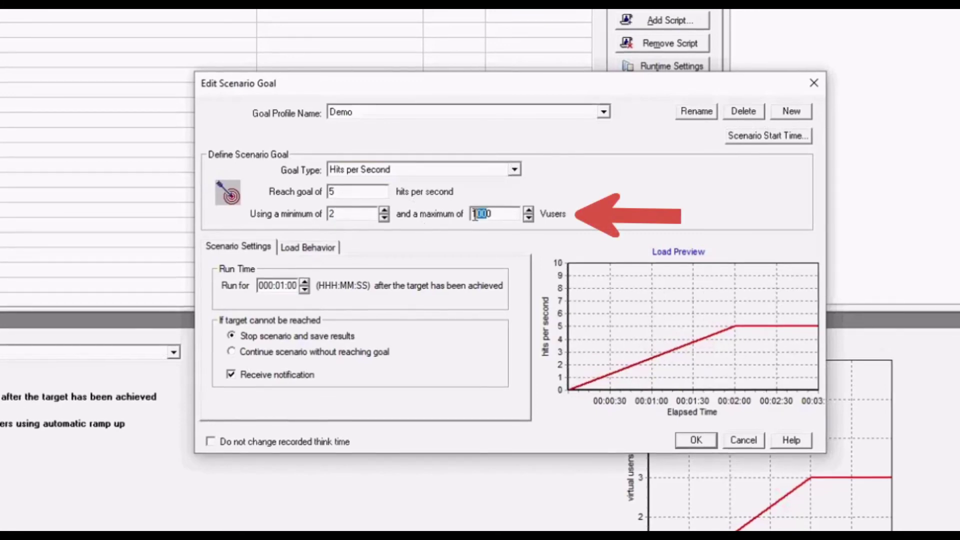
key(BackSpace)
text(5)
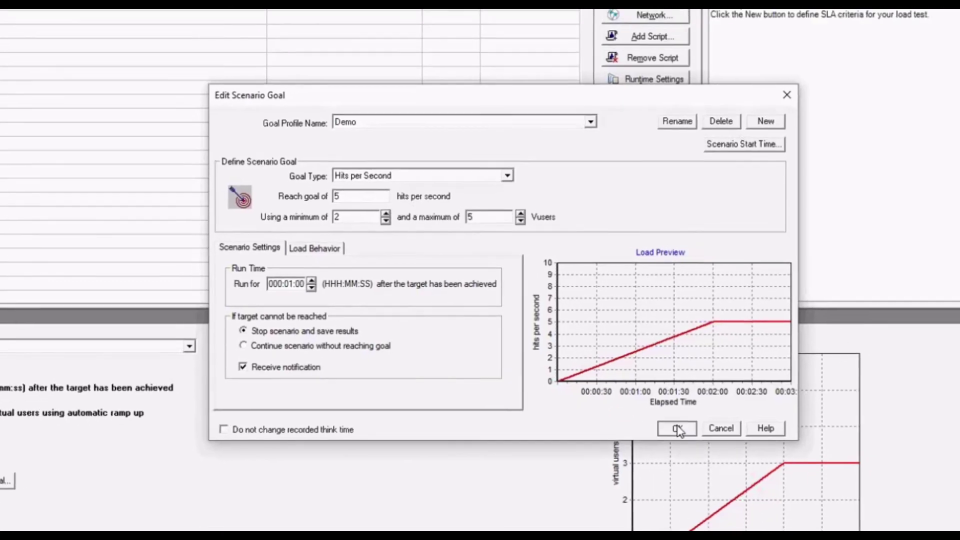
click(677, 429)
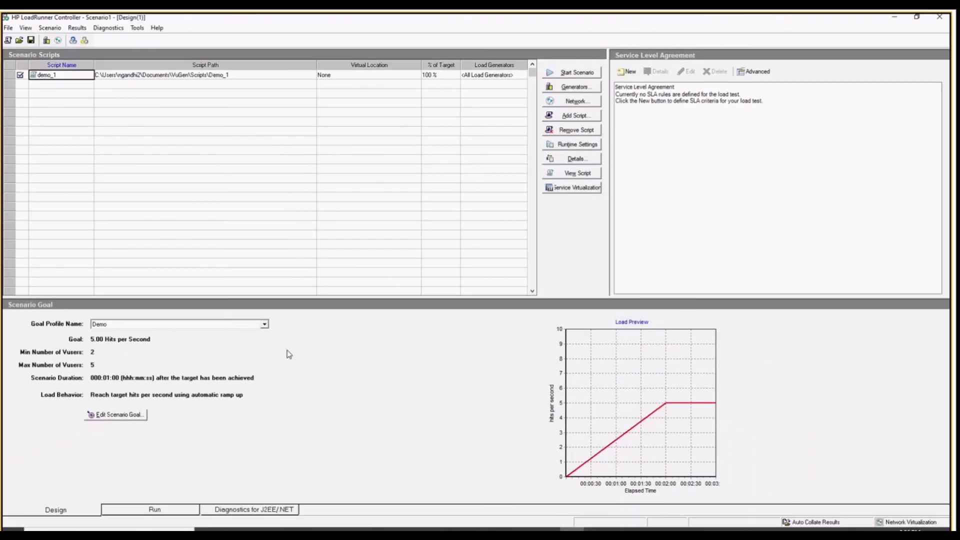
- Run the scenario, overwriting the existing results directory, and return to the scenario design
click(556, 75)
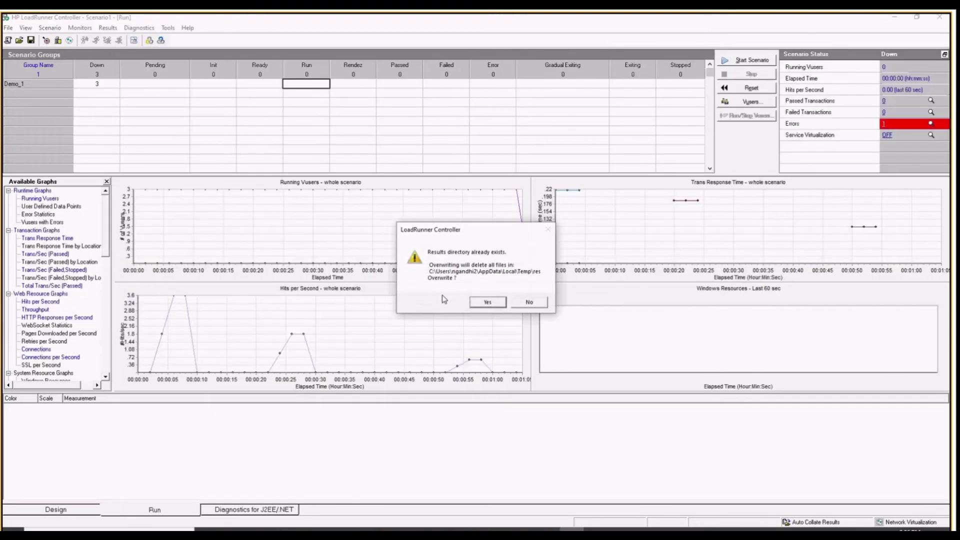
click(488, 303)
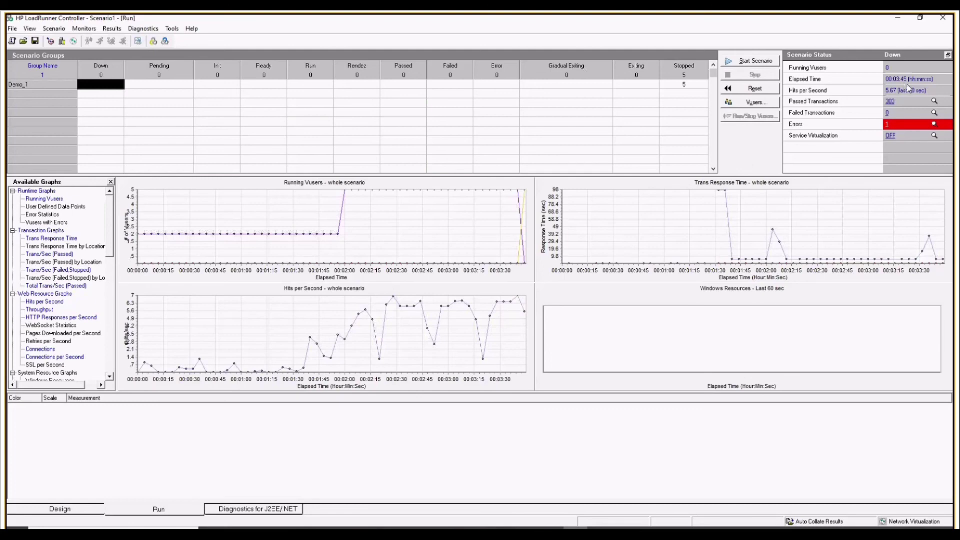
click(61, 509)
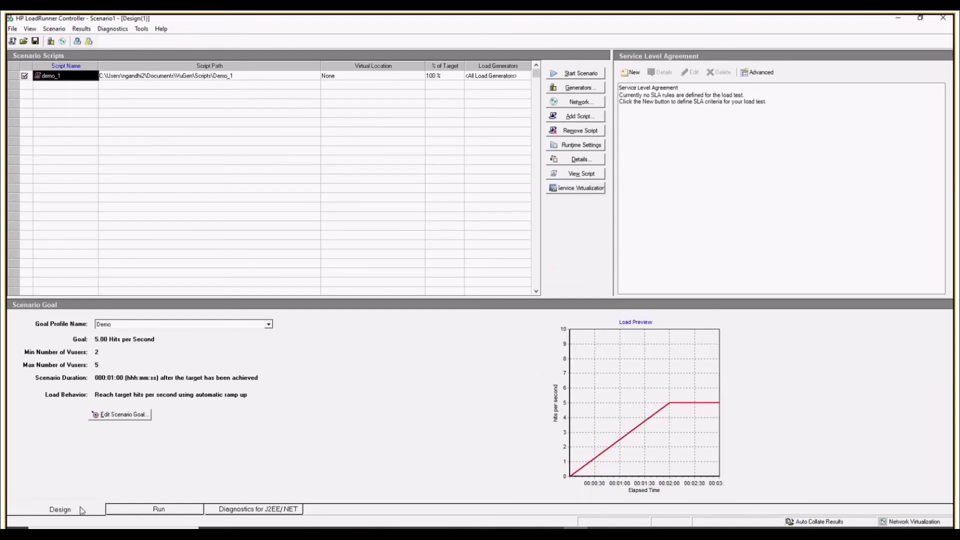
- Reopen the Demo scenario goal for editing and switch its goal type to Transactions per Second
click(122, 416)
click(484, 209)
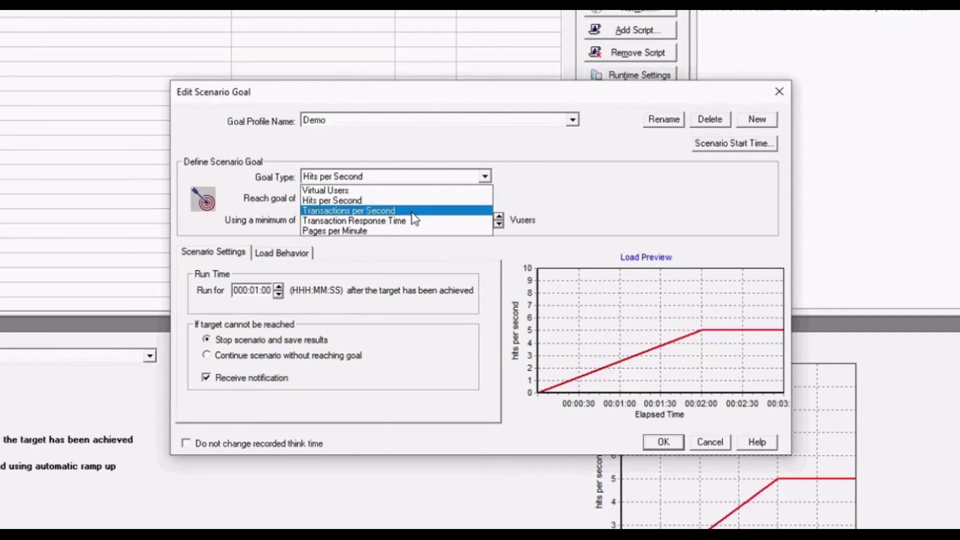
click(411, 212)
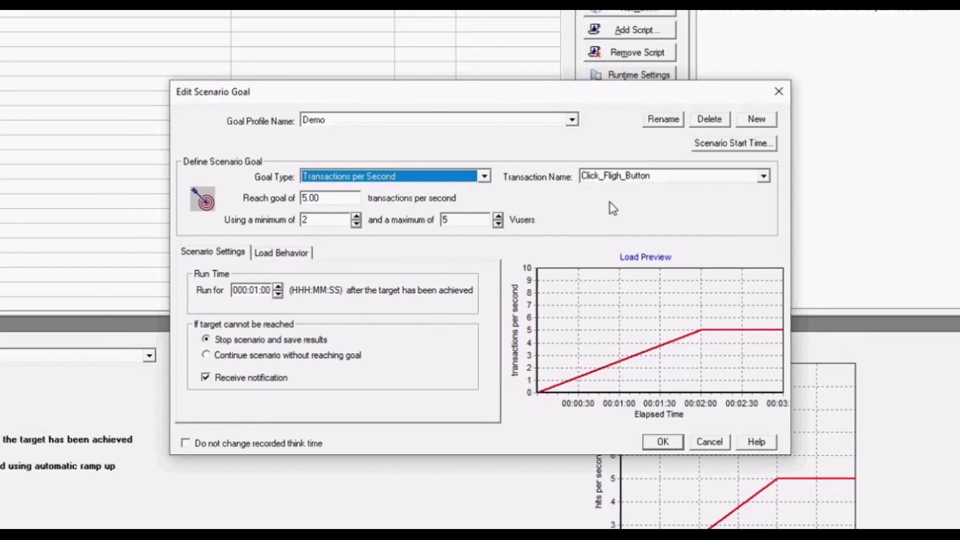
- Look through the transaction names available for the Transactions per Second goal, keeping the current selection
click(764, 178)
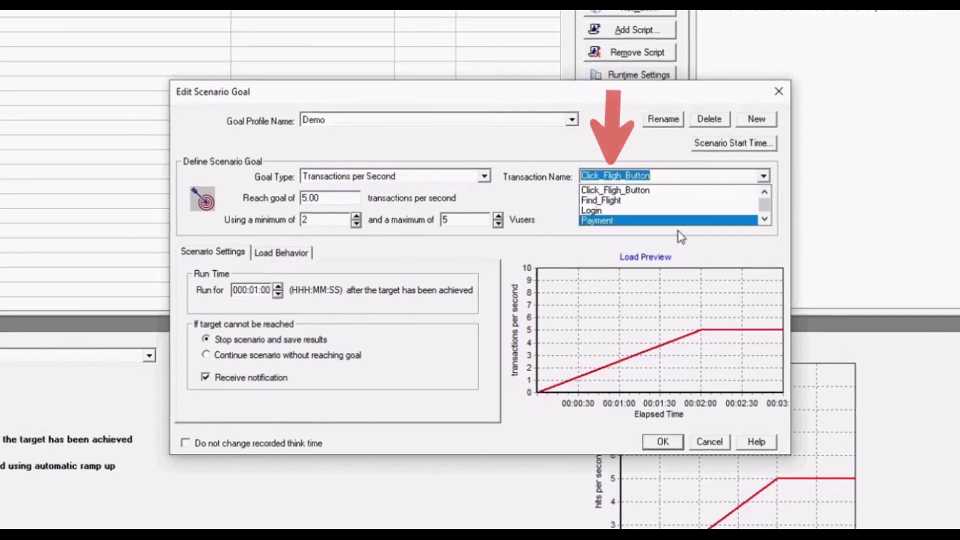
click(764, 220)
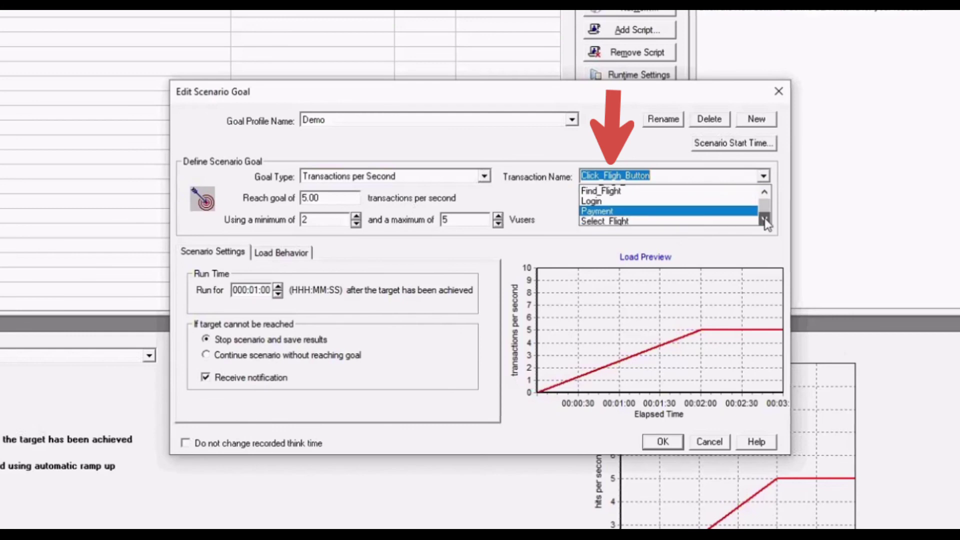
click(764, 220)
click(765, 192)
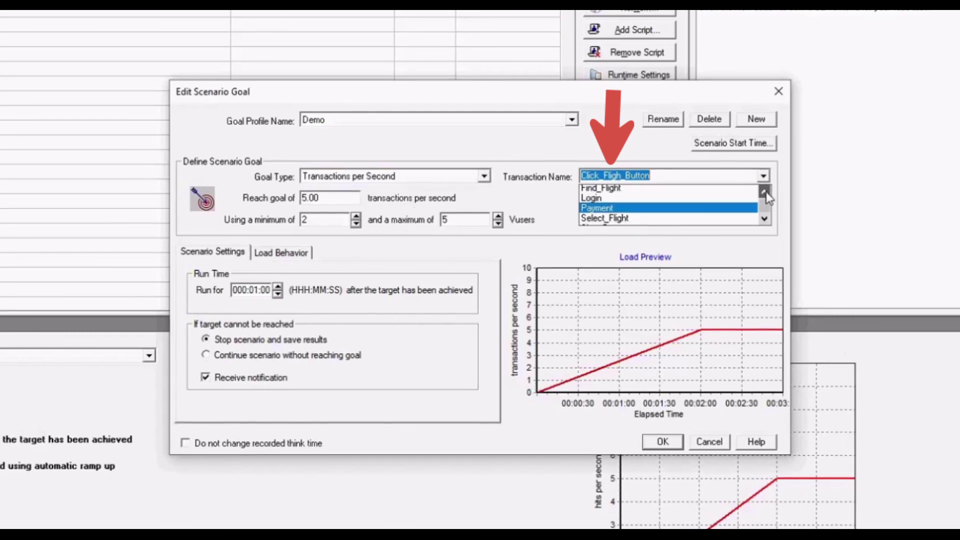
click(765, 192)
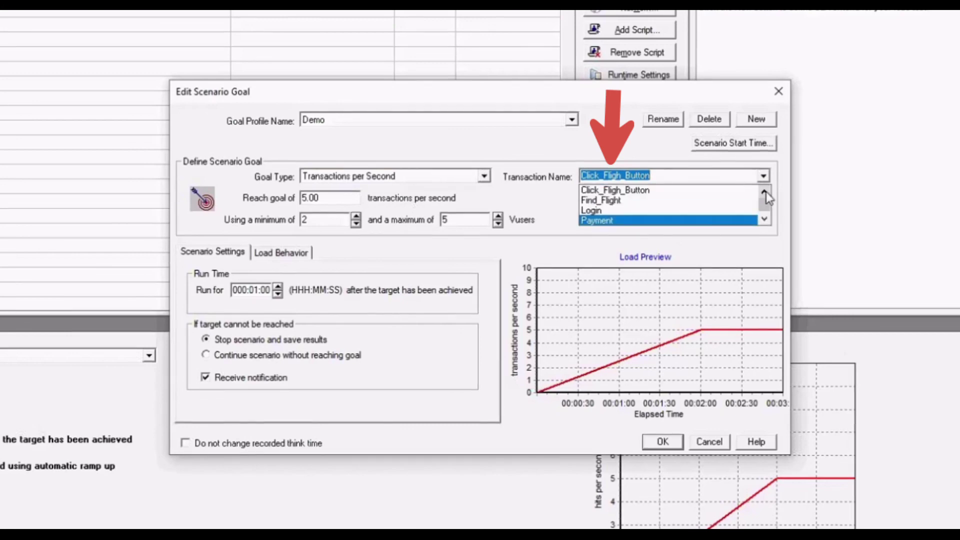
click(576, 245)
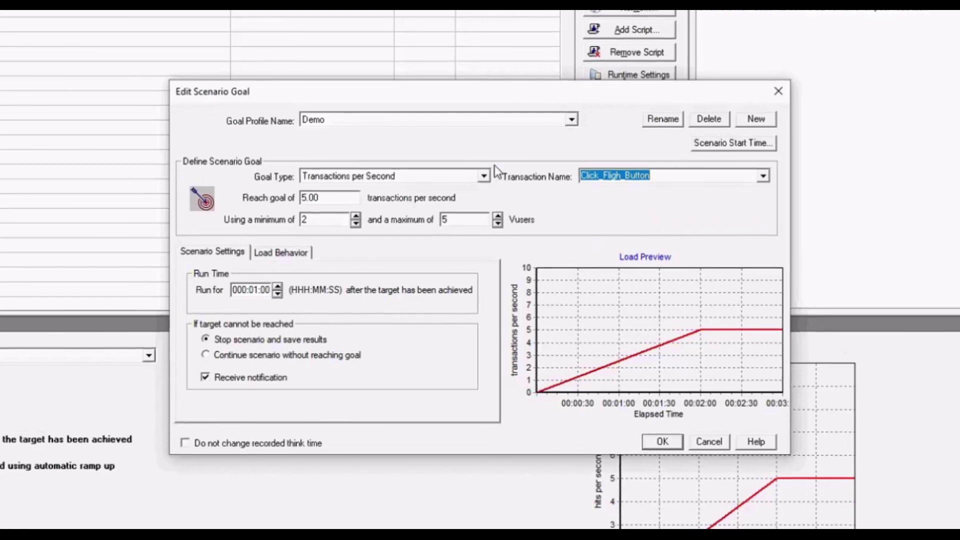
- Switch the goal type to Transaction Response Time and check its transaction name choices
click(484, 176)
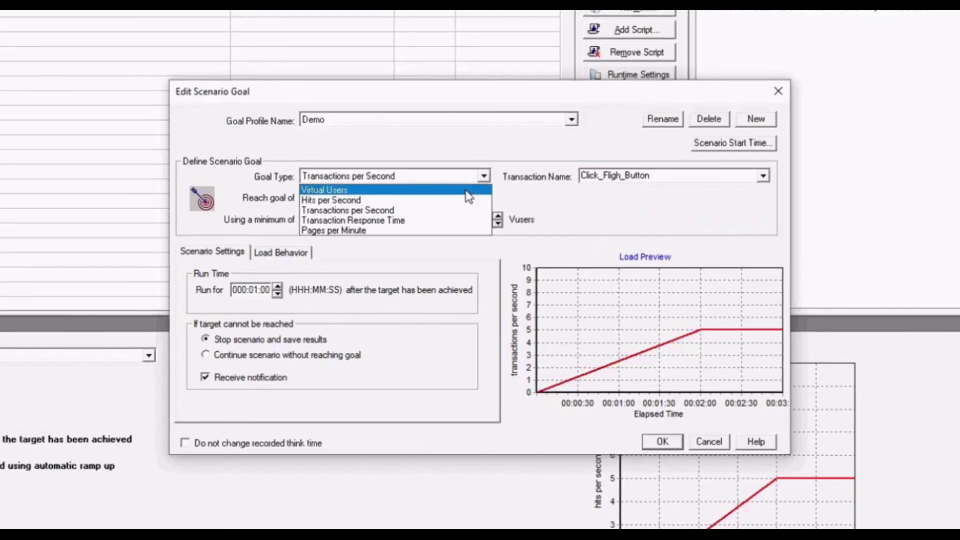
click(422, 221)
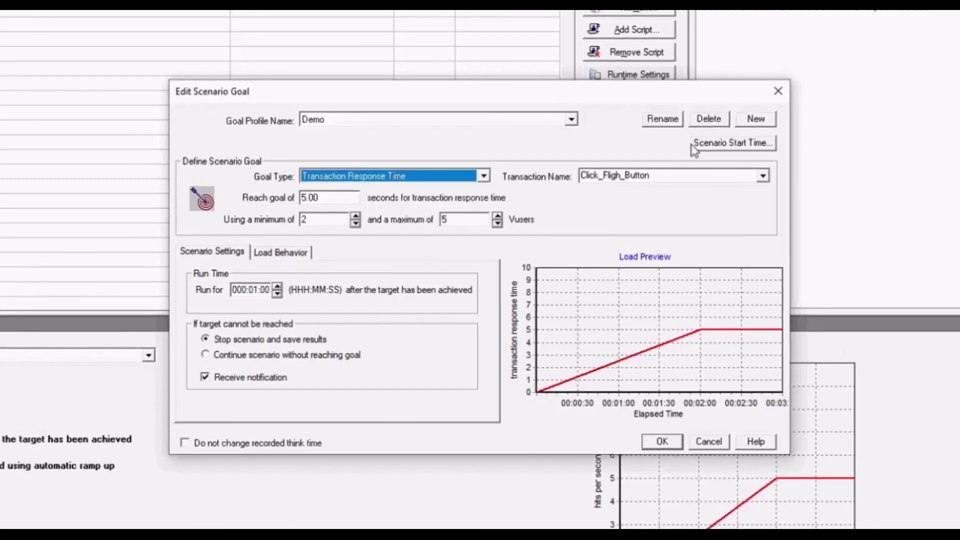
click(763, 176)
click(763, 175)
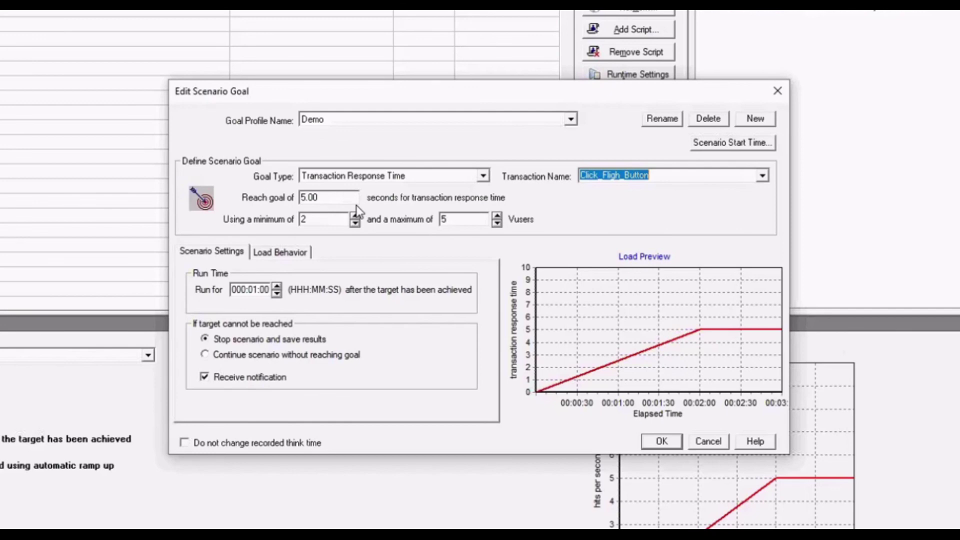
- Change the goal type of the Demo scenario goal to Pages per Minute
click(487, 177)
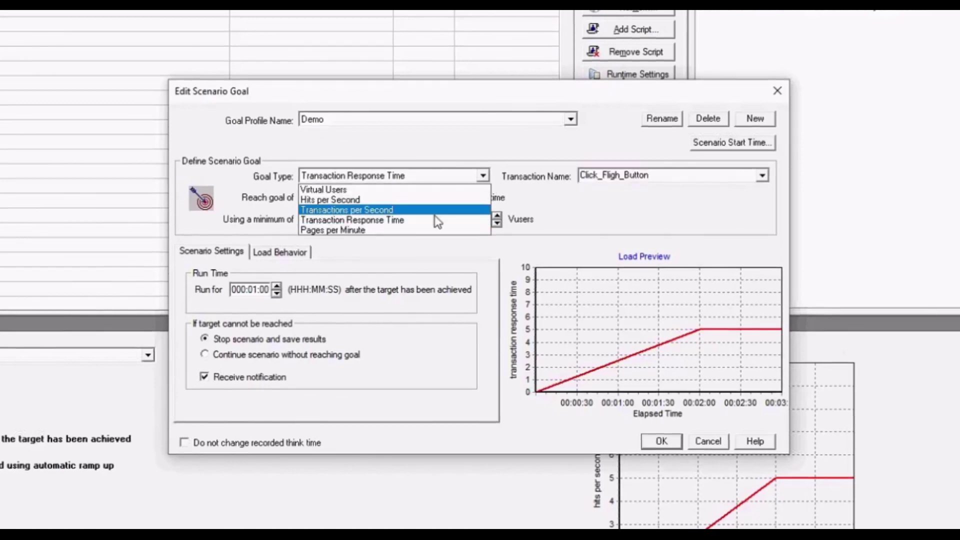
click(394, 231)
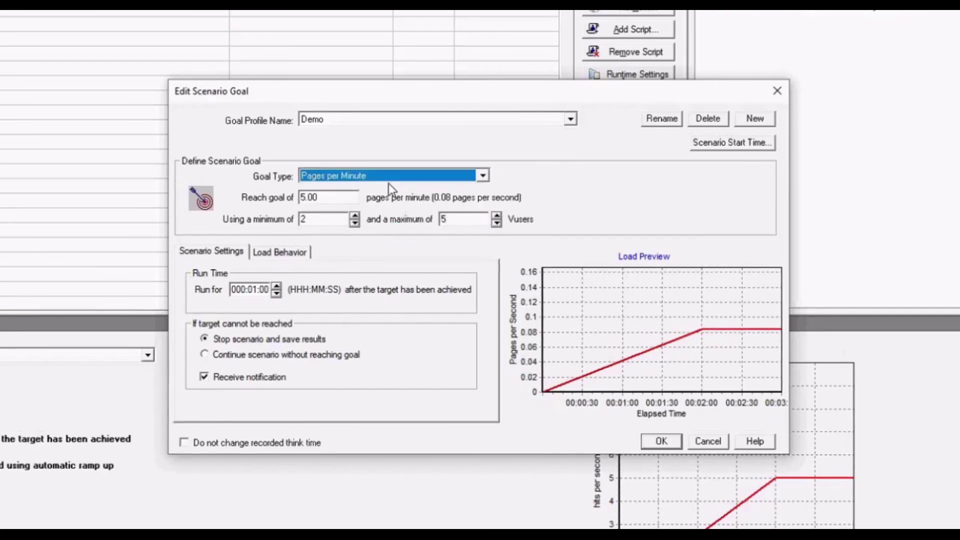